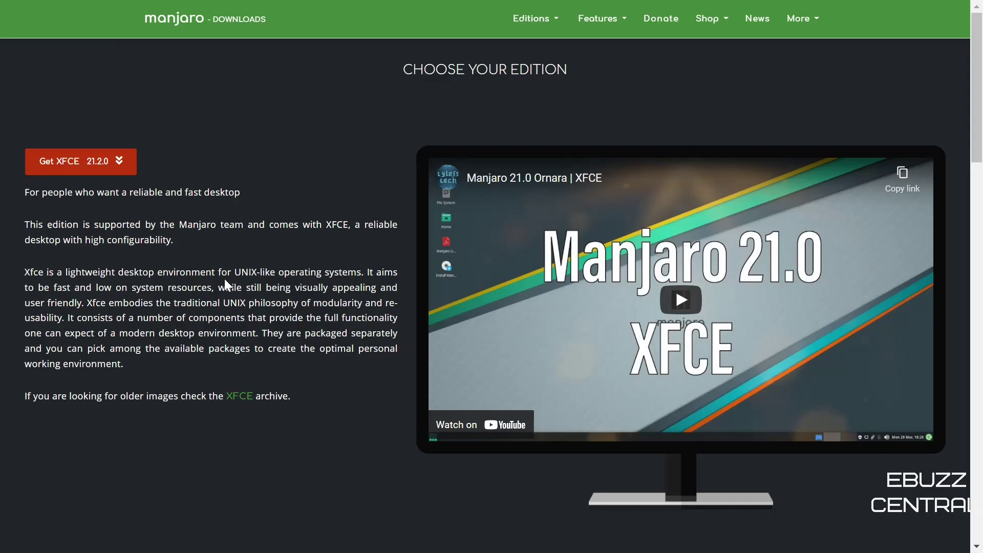
scroll(224, 279, "down", 15)
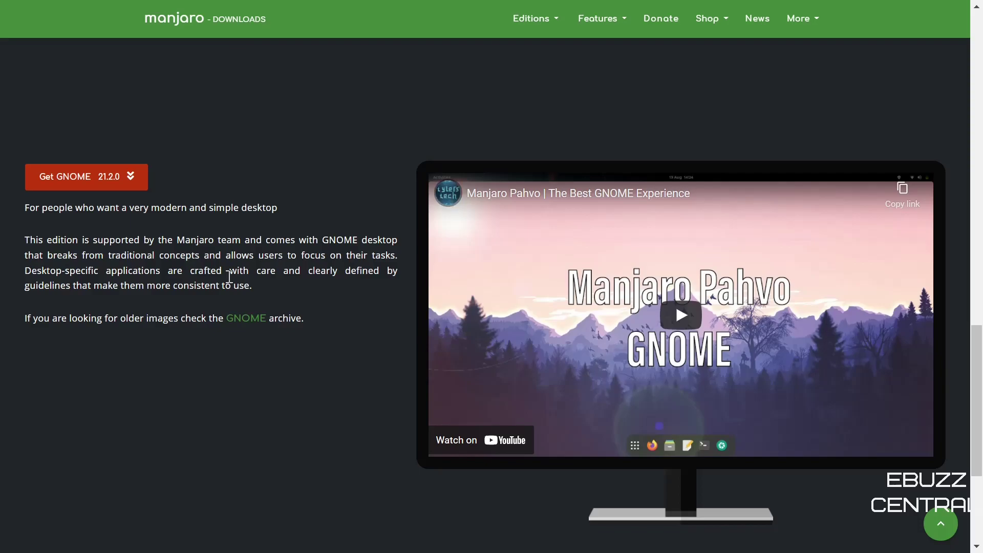
scroll(229, 277, "up", 15)
scroll(230, 275, "up", 3)
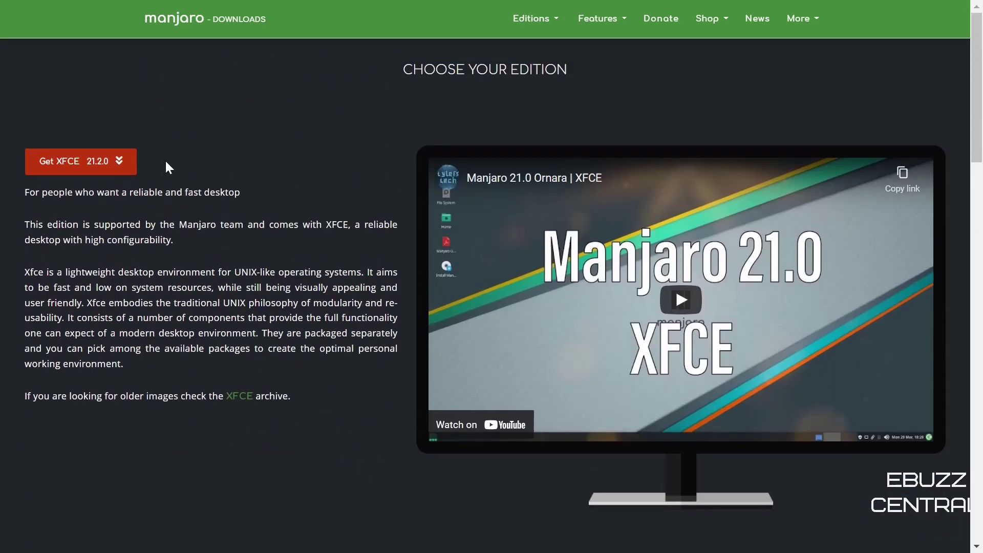
scroll(259, 238, "down", 10)
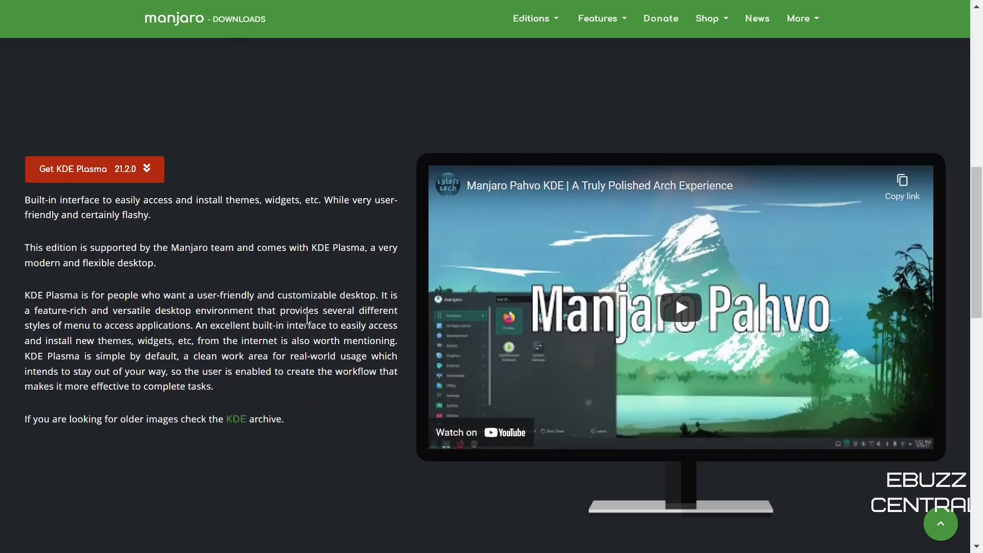
scroll(355, 283, "up", 6)
scroll(355, 283, "up", 3)
left_click(533, 18)
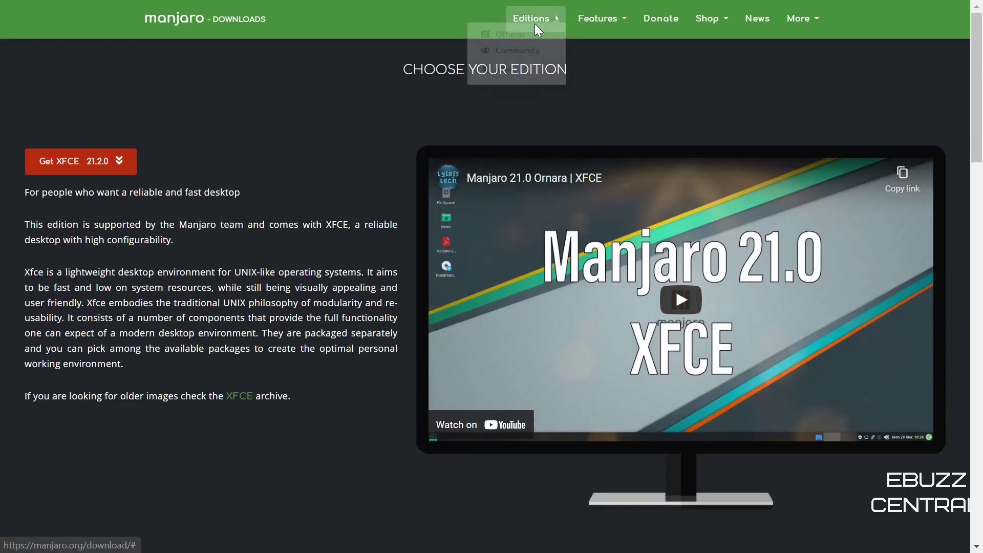
mouse_move(522, 67)
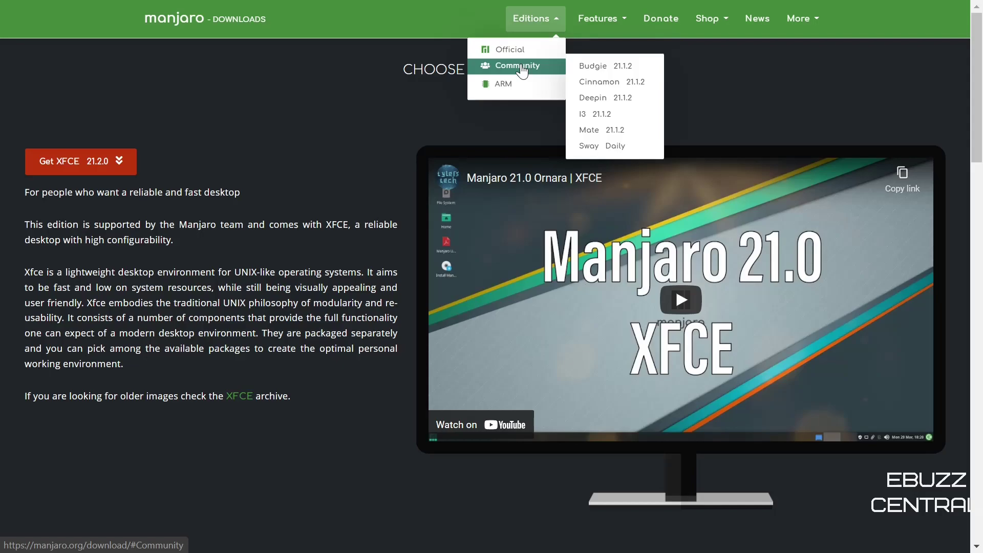
scroll(293, 213, "down", 10)
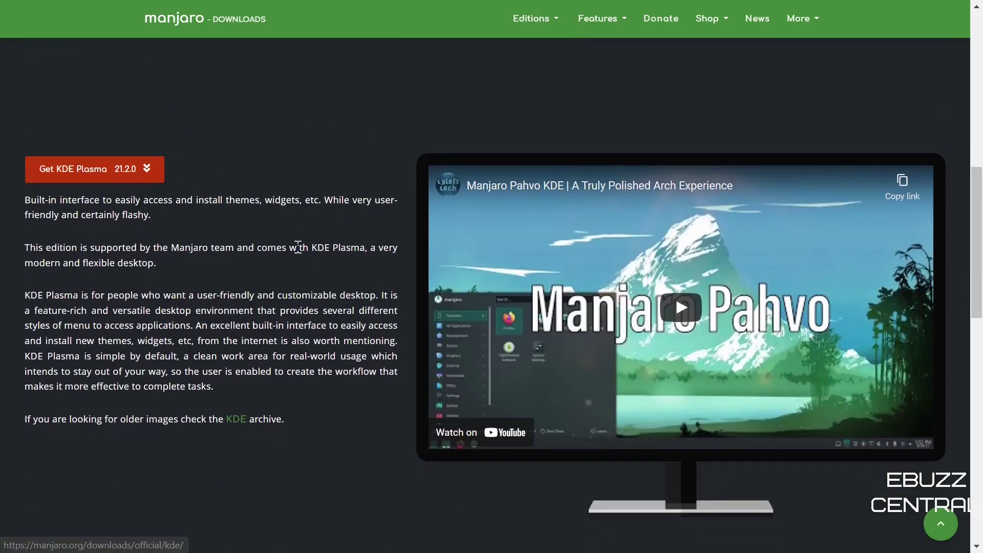
scroll(296, 243, "up", 10)
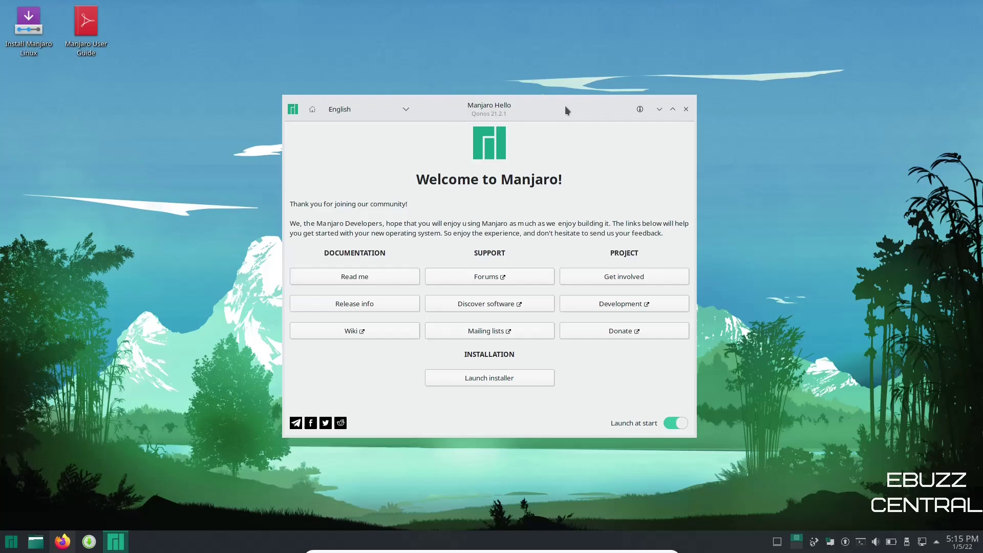
- Nudge the Manjaro Hello welcome window a little up and to the right by its title bar
left_click_drag(566, 110, 586, 90)
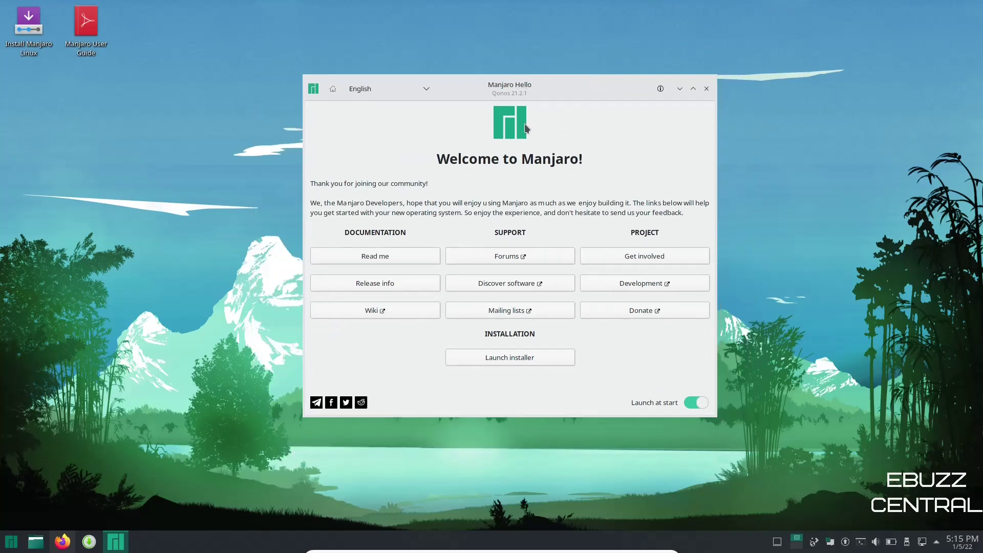
- Show the Manjaro 21.2 Release info page and scroll down into the notes
left_click(388, 286)
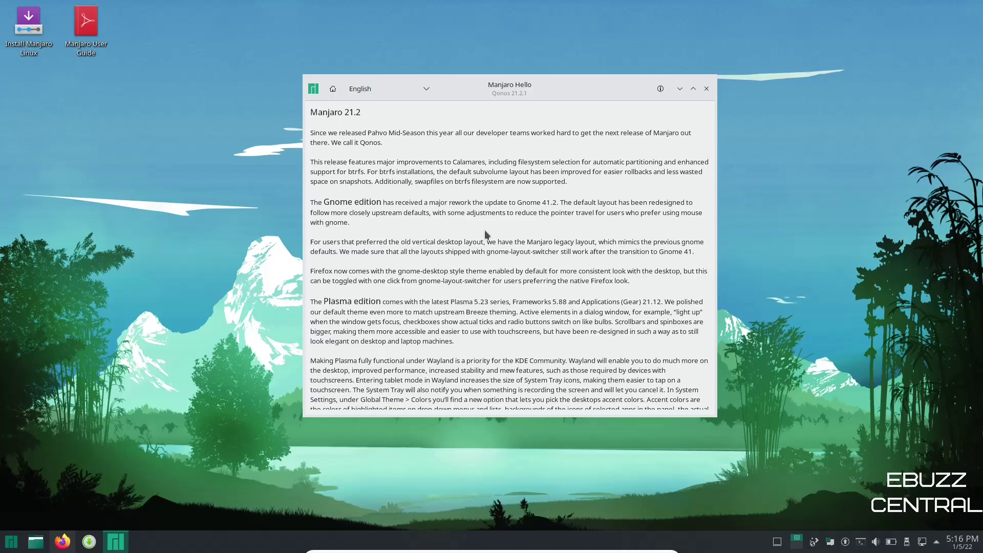
scroll(496, 228, "down", 2)
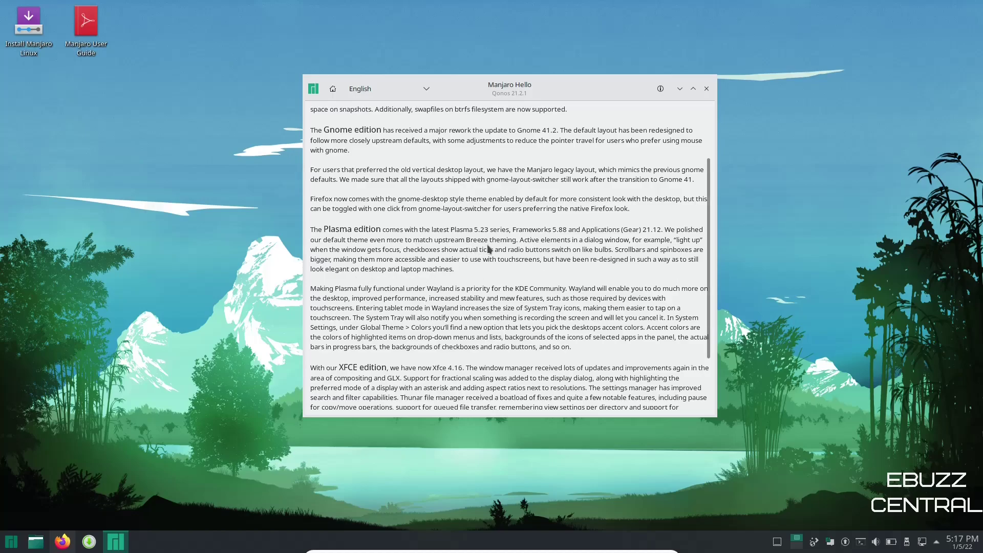
- Scroll to the end of the release notes and close Manjaro Hello
scroll(488, 249, "down", 1)
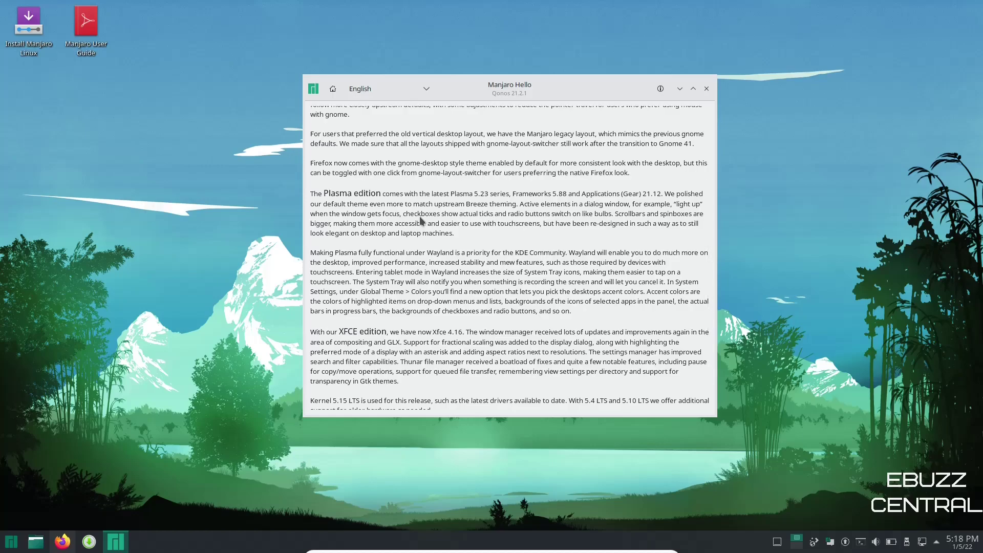
scroll(420, 218, "down", 2)
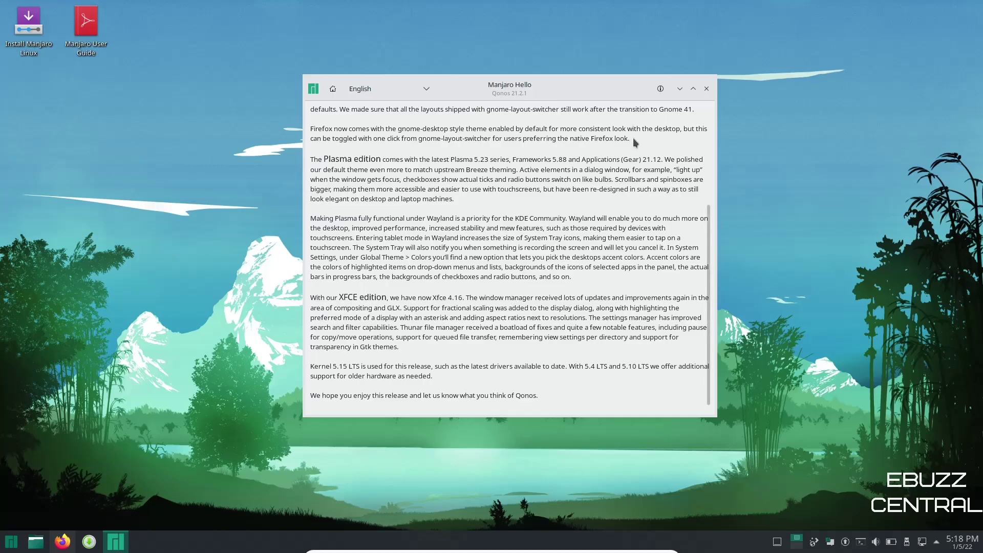
left_click(707, 89)
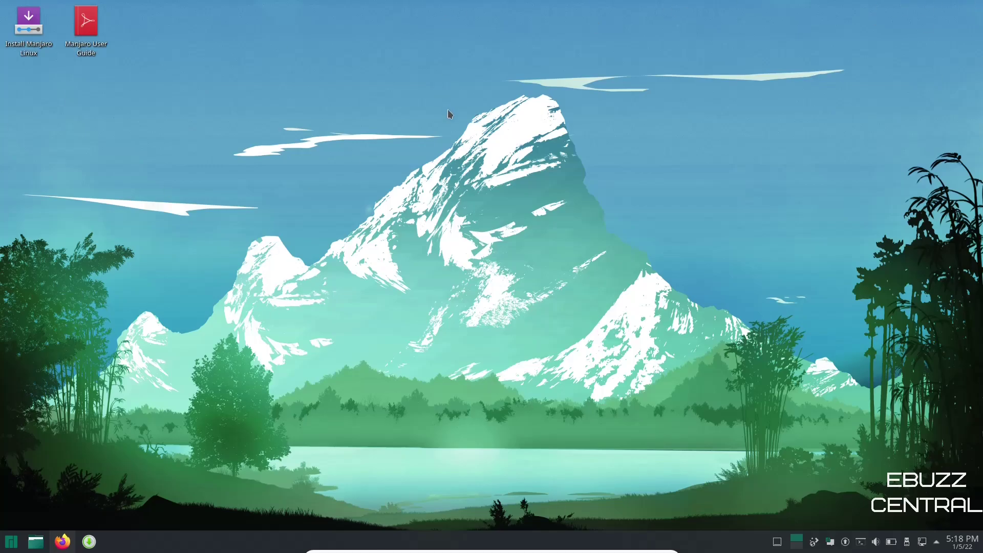
- Apply the Bamboo at Night wallpaper from desktop settings, then reveal the hidden system tray items
right_click(435, 151)
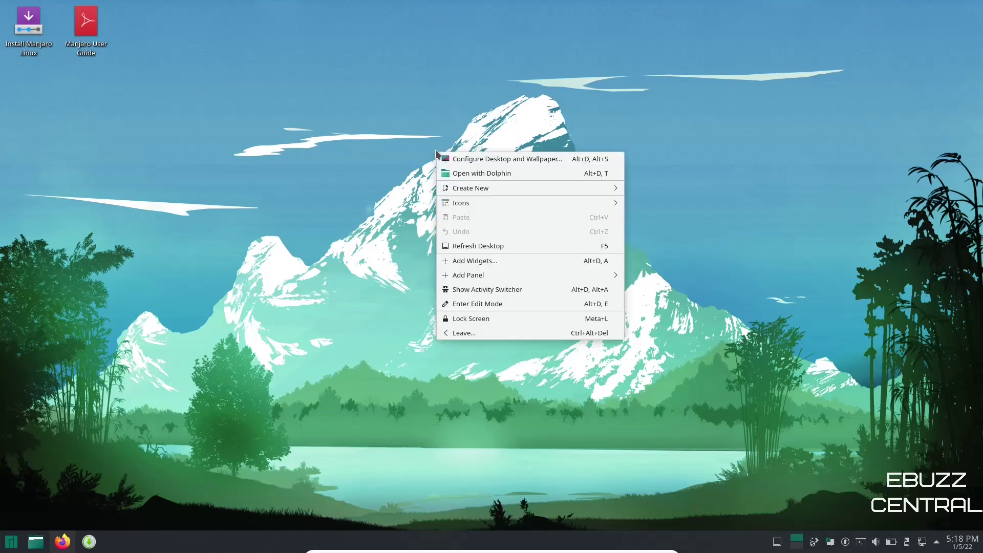
left_click(505, 163)
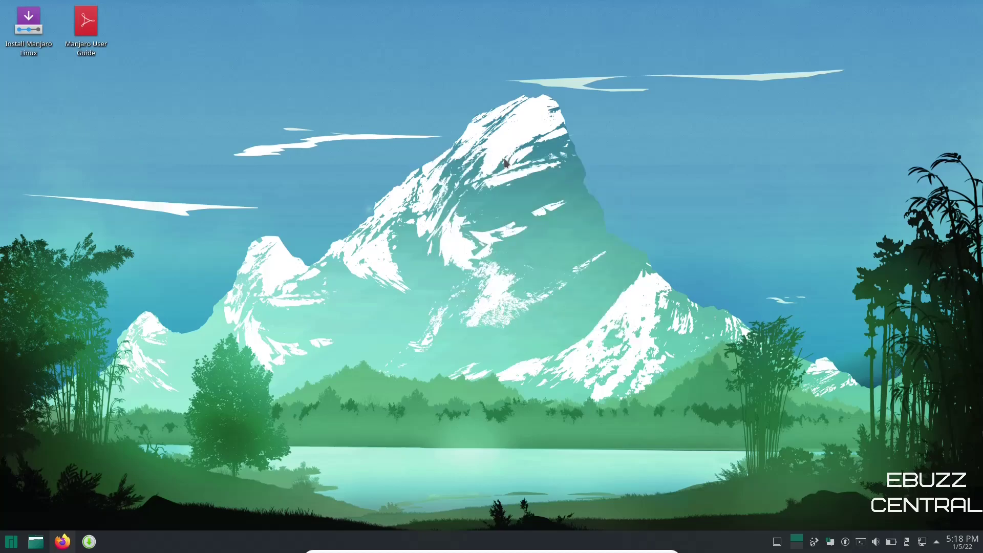
left_click_drag(285, 11, 519, 116)
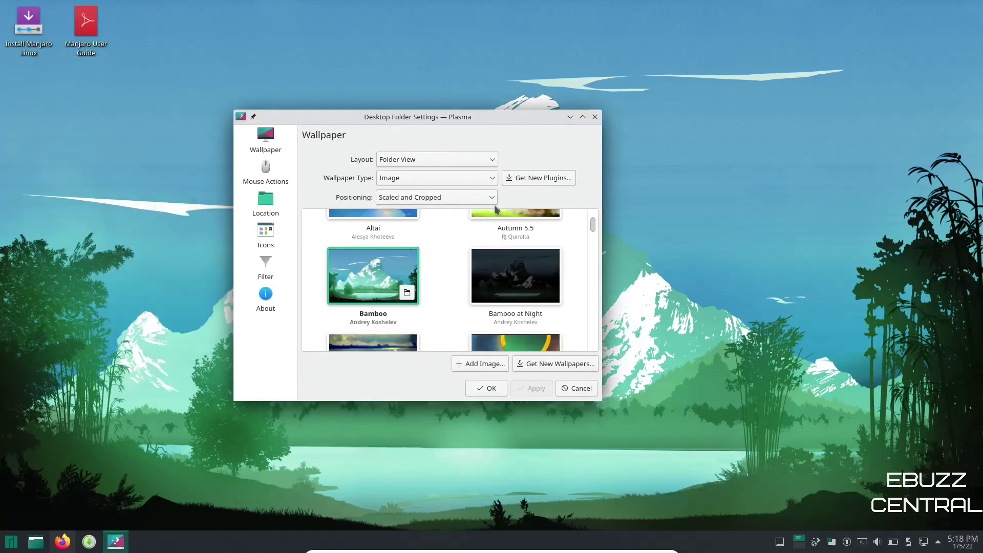
left_click(516, 285)
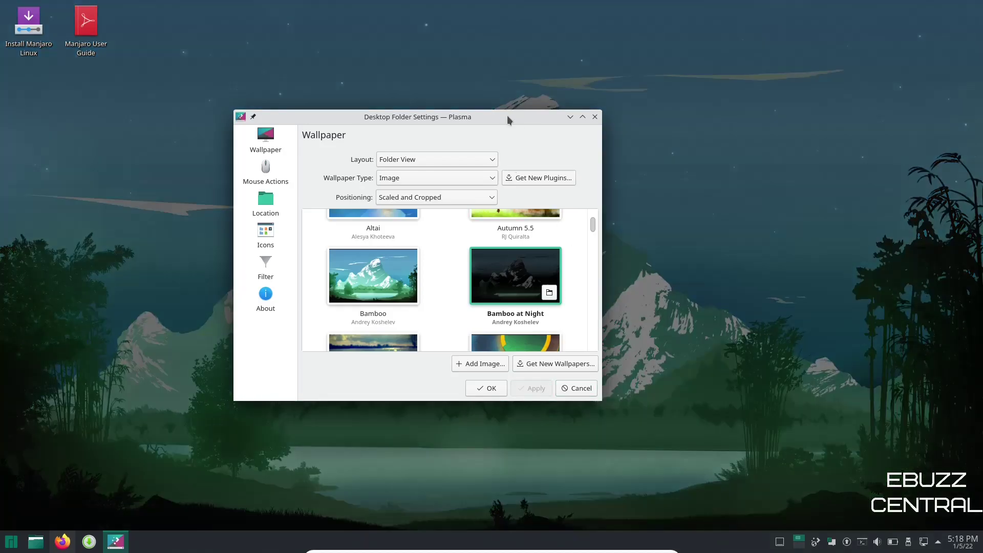
left_click_drag(507, 115, 530, 101)
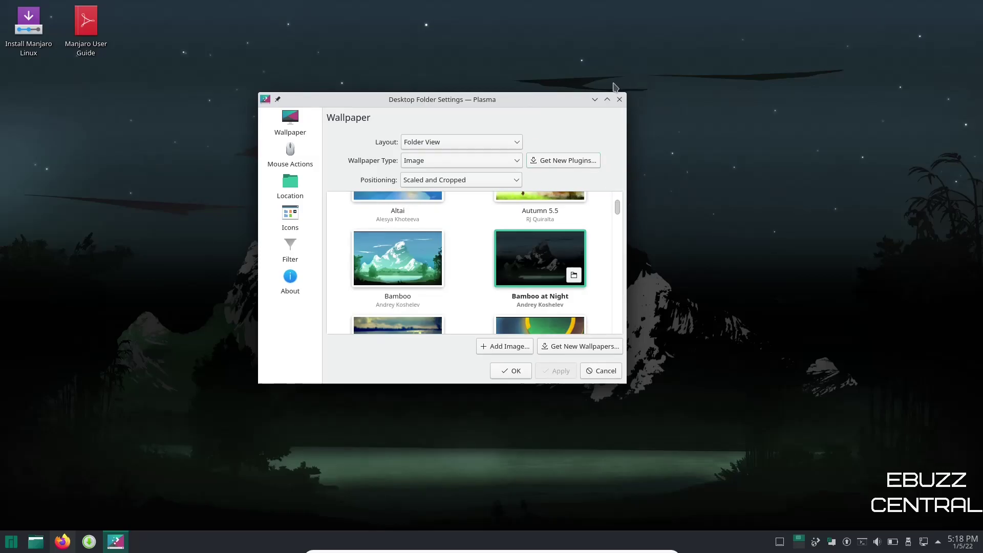
left_click(619, 99)
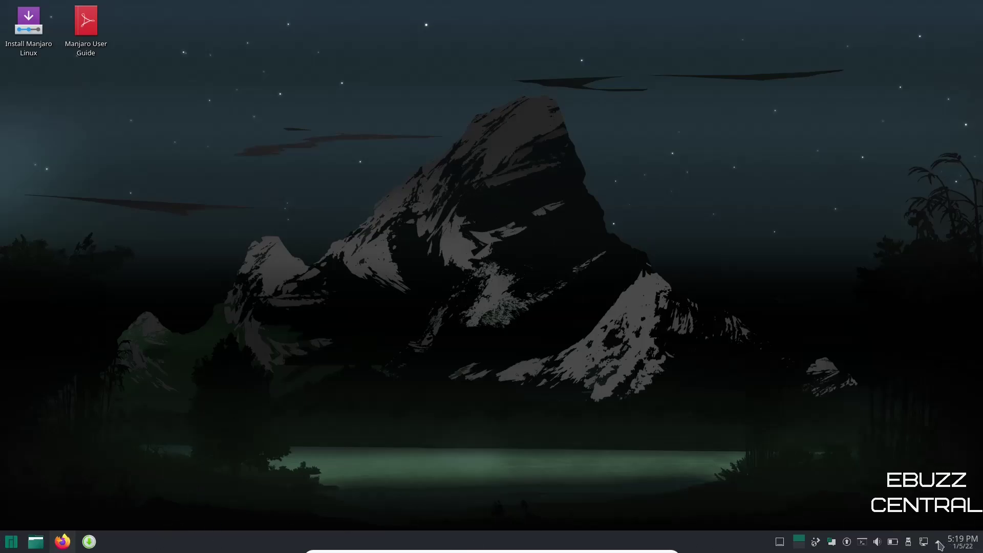
left_click(939, 544)
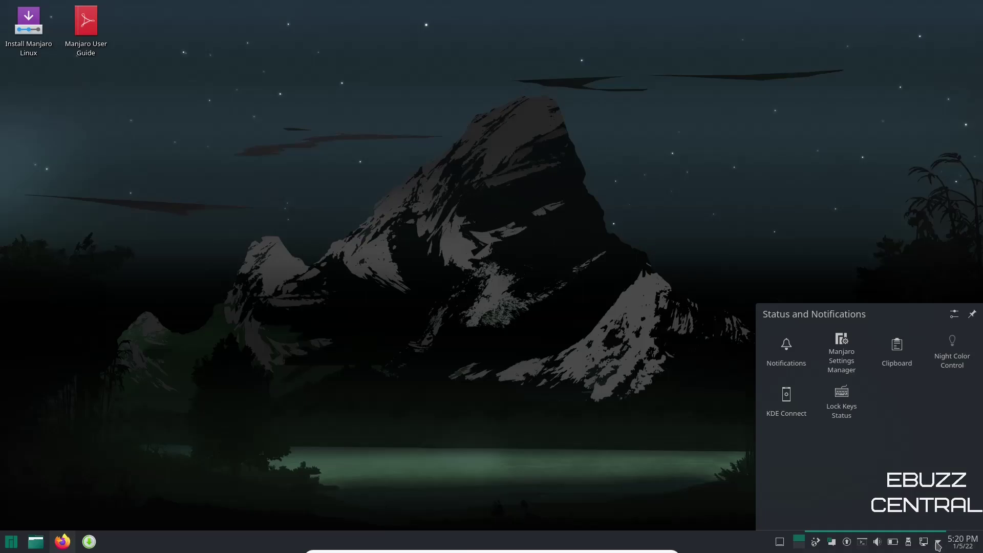
left_click(938, 542)
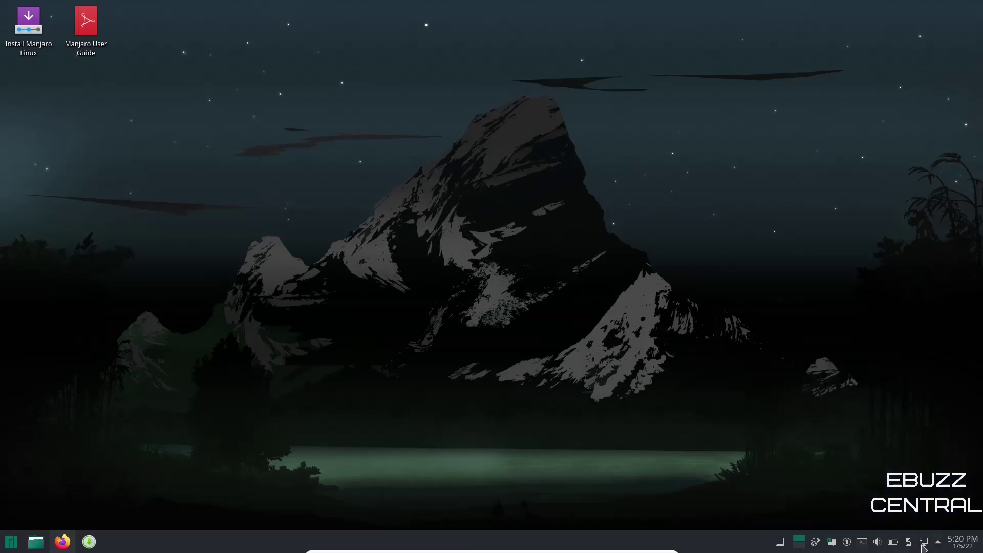
left_click(833, 542)
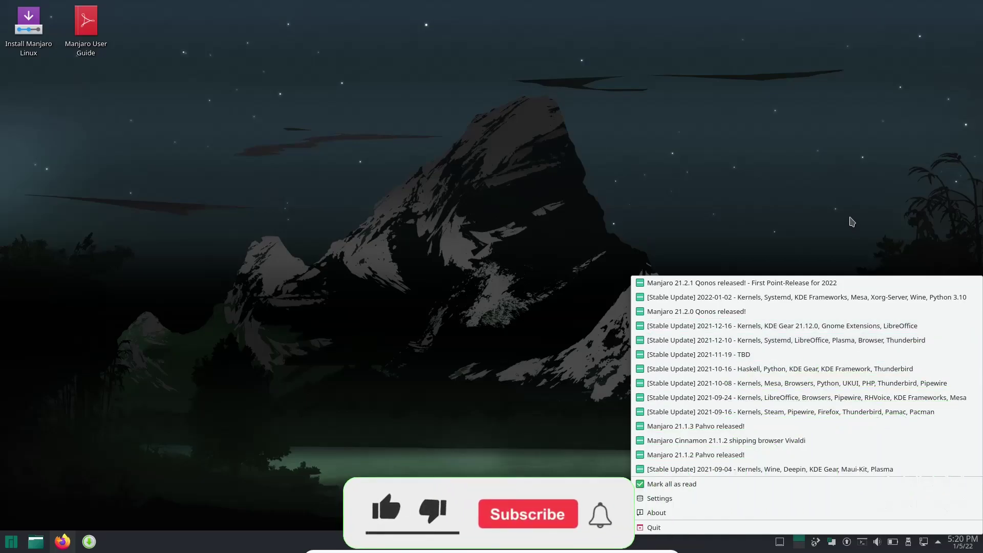
left_click(831, 238)
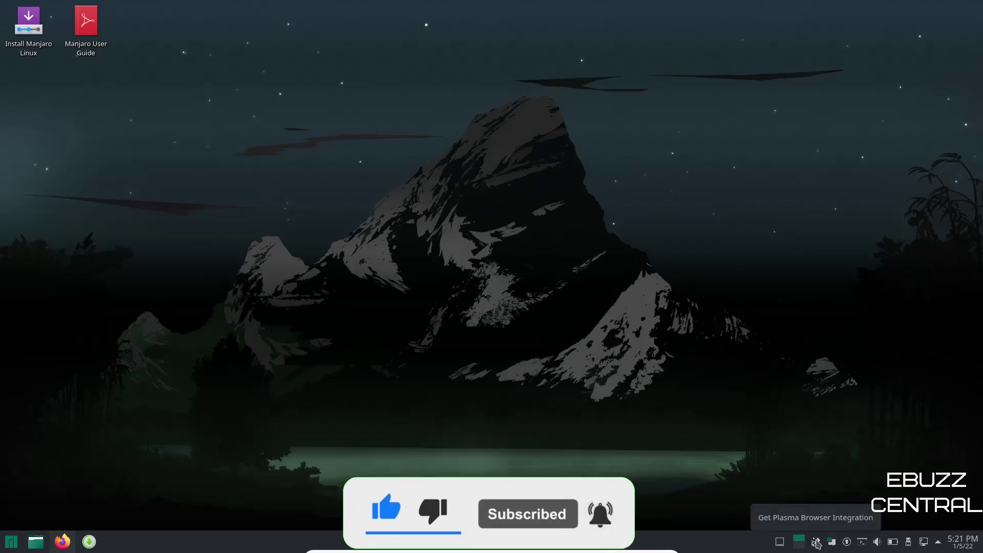
left_click(818, 546)
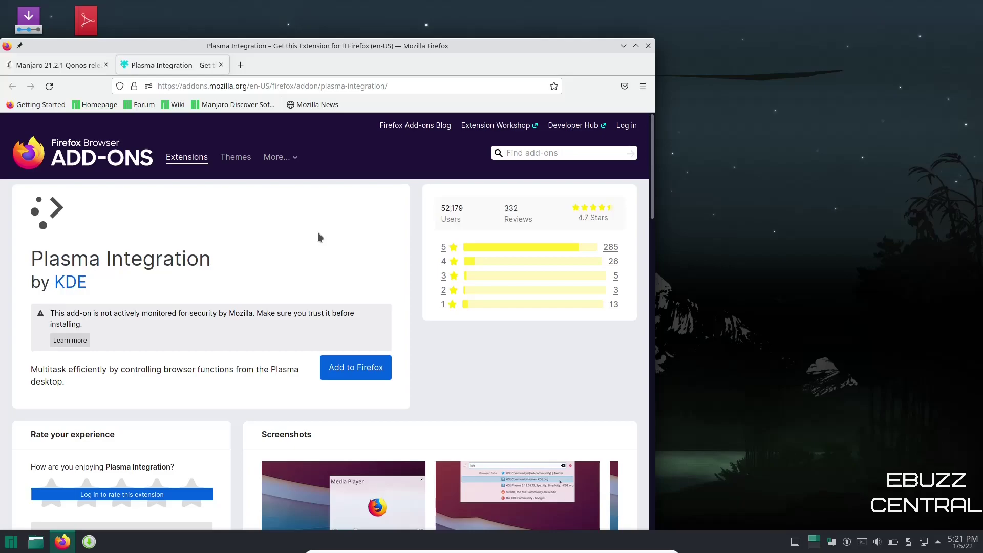
left_click(648, 47)
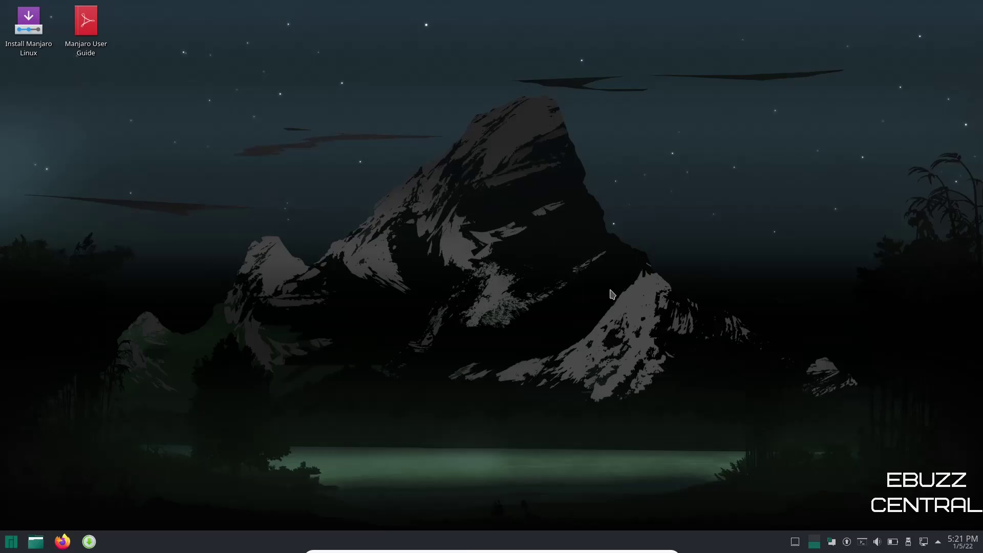
- Put the bottom panel into edit mode and show its extra settings
right_click(750, 547)
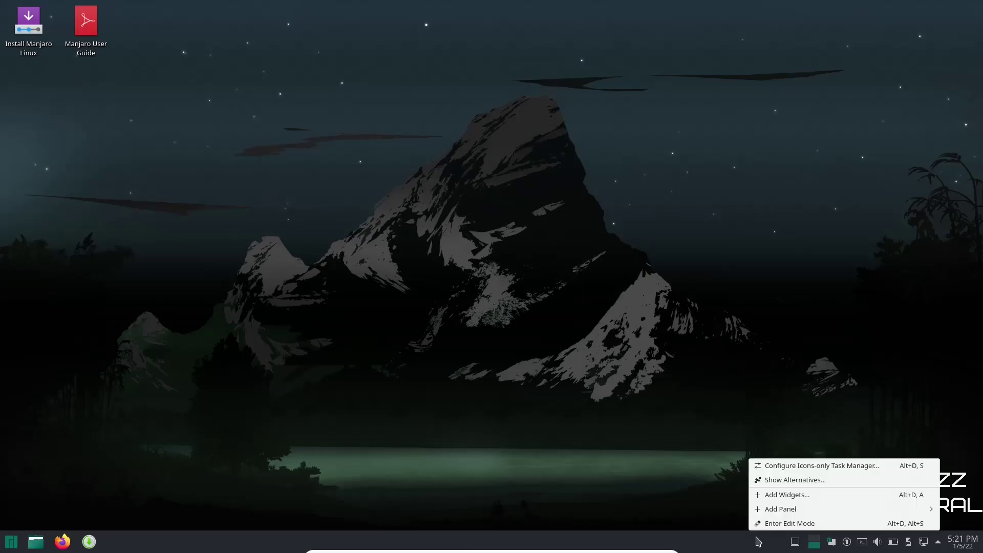
left_click(762, 523)
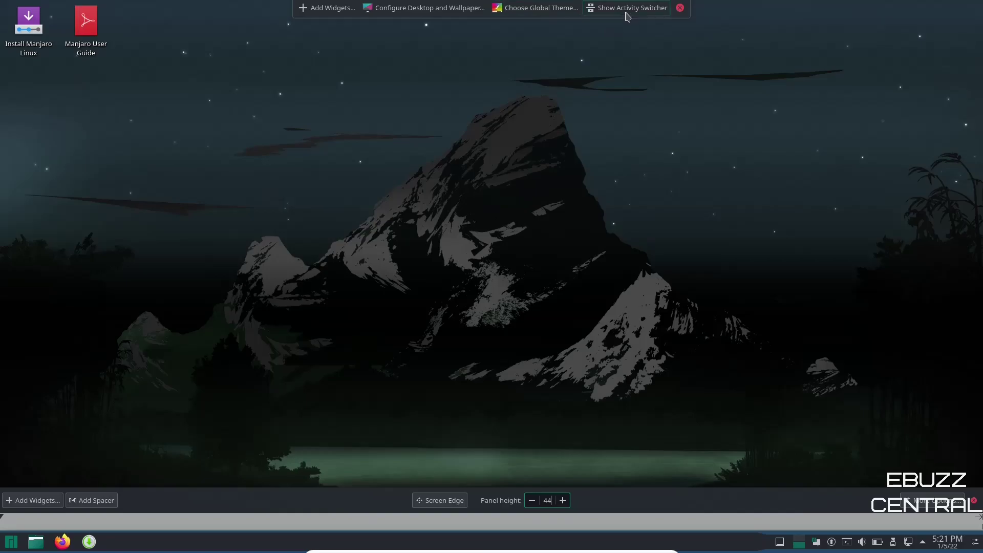
mouse_move(951, 507)
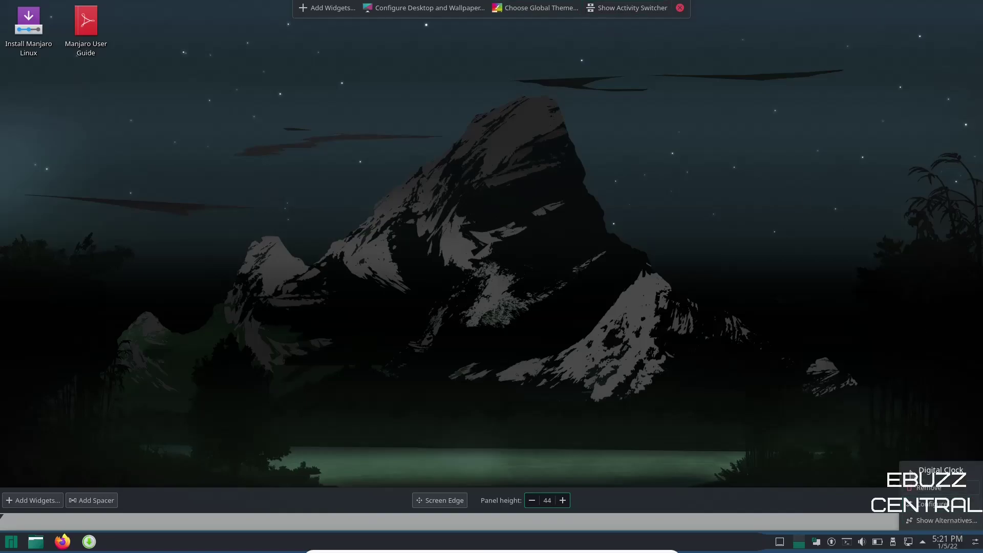
left_click(930, 501)
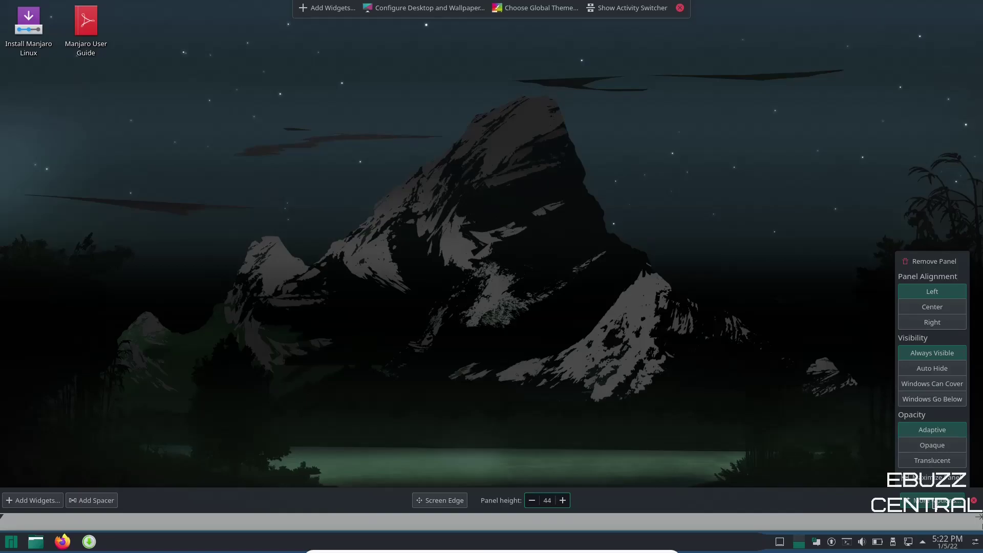
- Set the panel height to 46 and bring up the Add Widgets browser
left_click(563, 500)
left_click(563, 500)
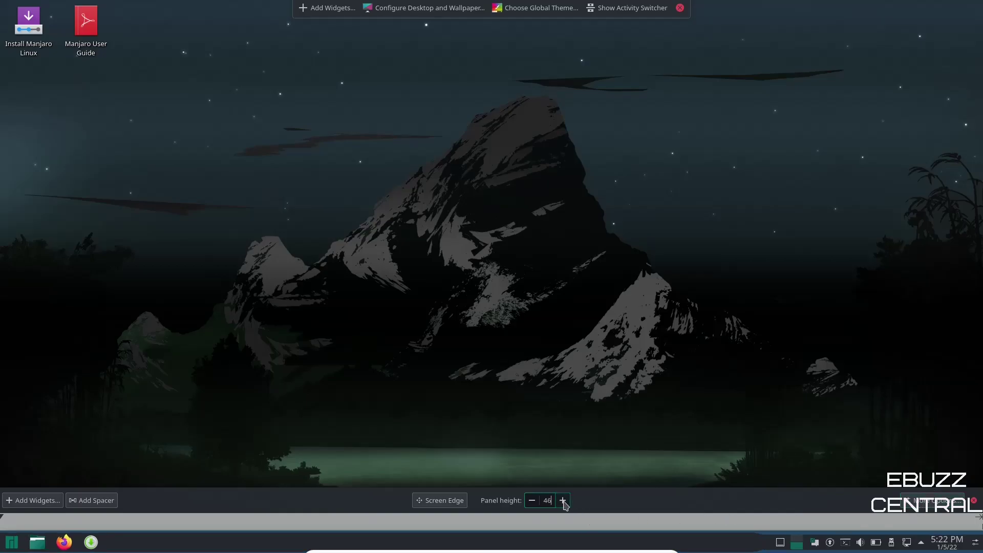
left_click(563, 501)
left_click(563, 500)
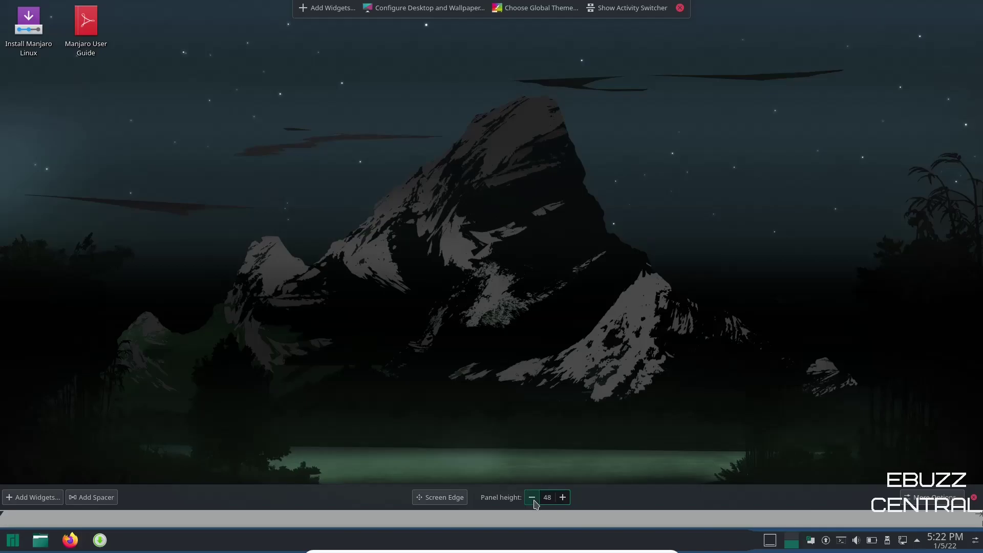
left_click(533, 502)
left_click(533, 503)
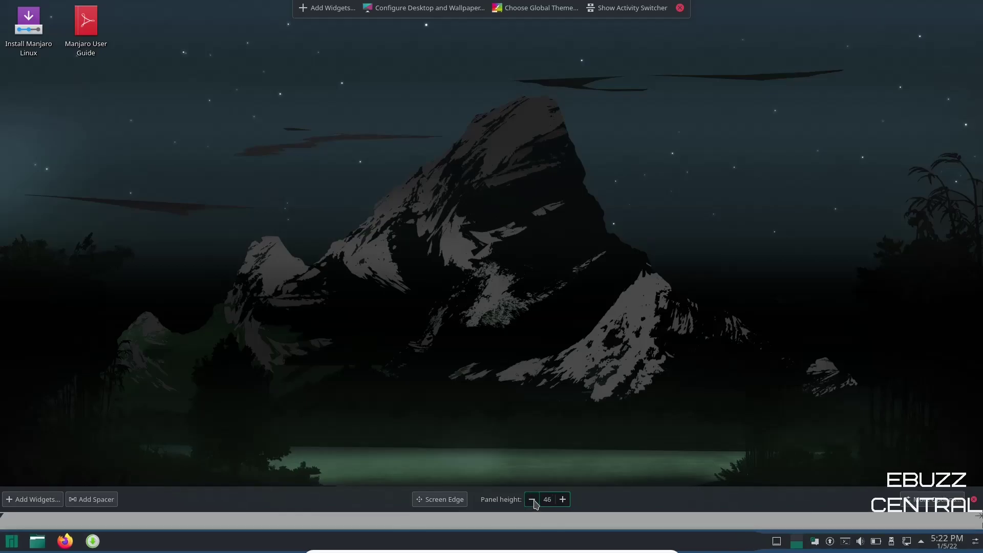
left_click(31, 501)
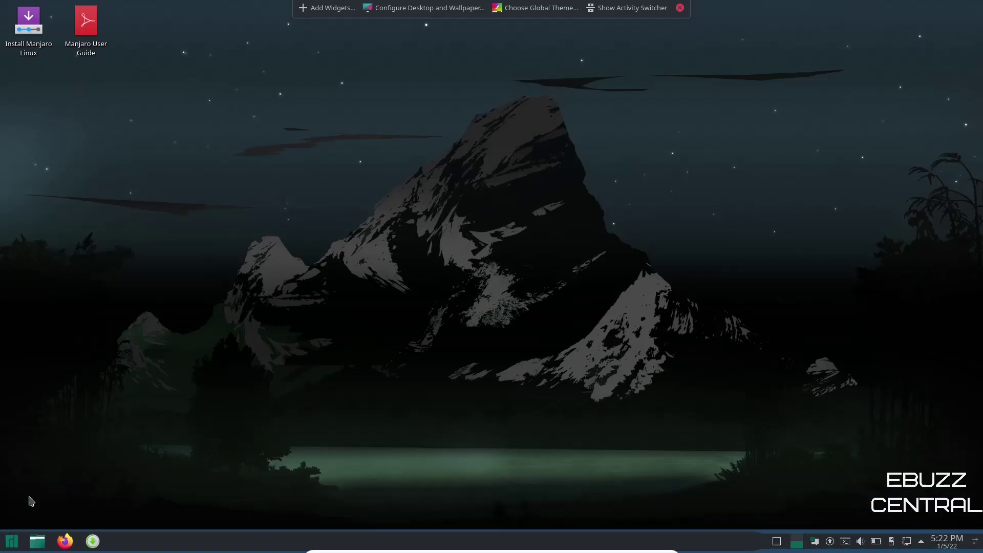
- Scroll the widget list and open the Download New Plasma Widgets catalogue
scroll(115, 264, "down", 5)
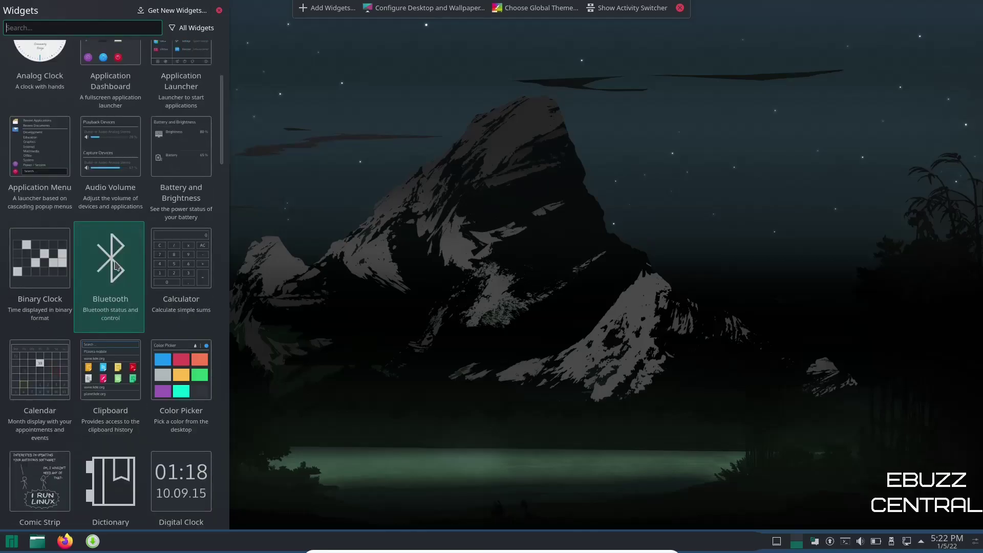
scroll(115, 265, "down", 3)
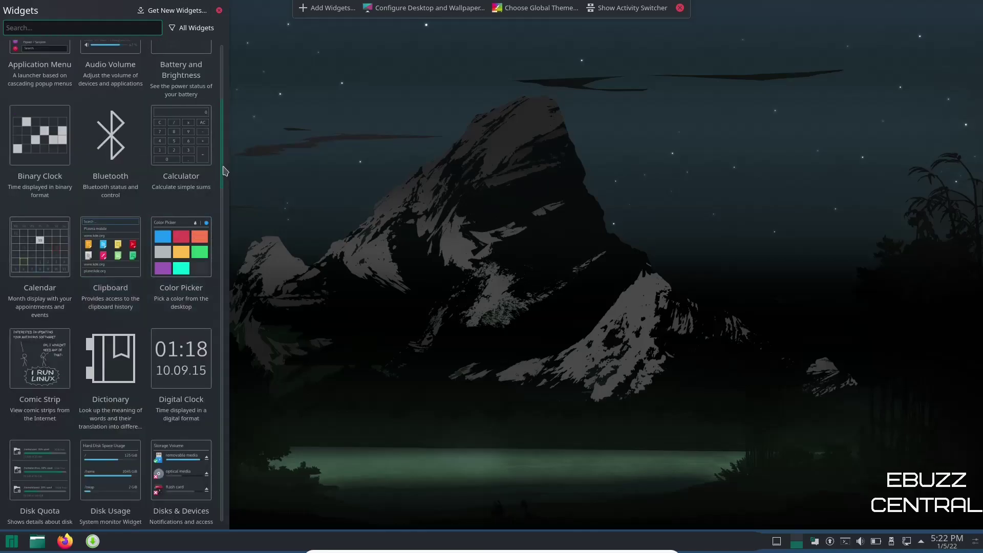
left_click_drag(224, 170, 232, 87)
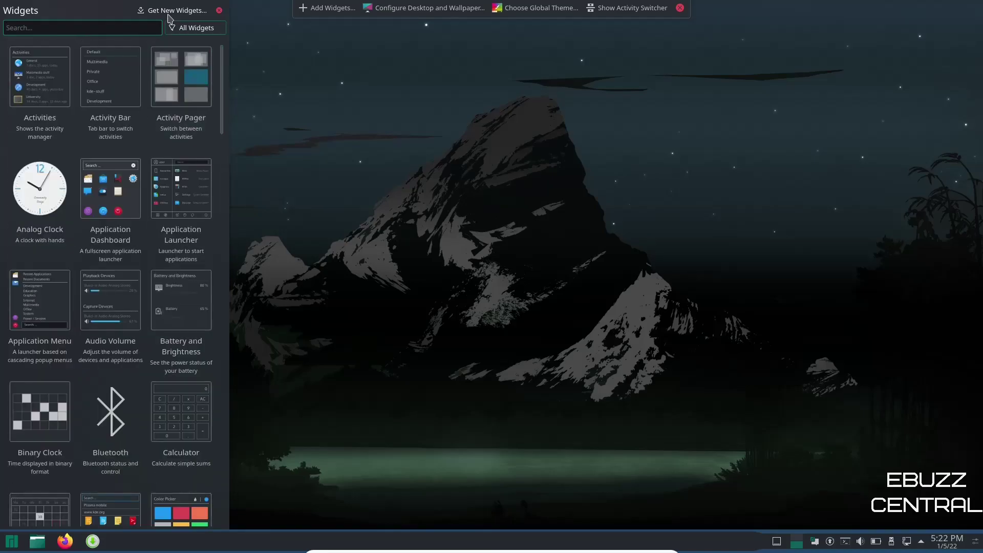
left_click(164, 12)
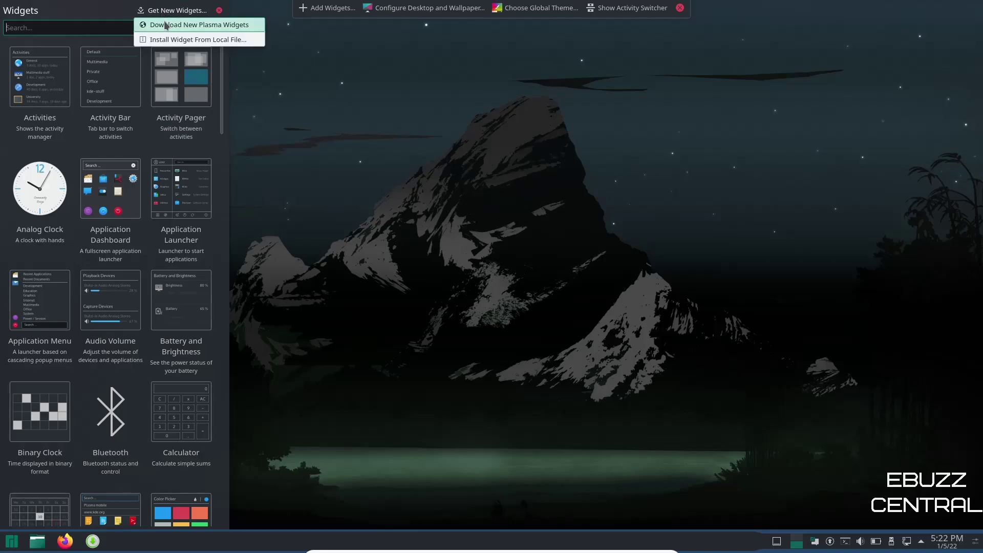
left_click(168, 25)
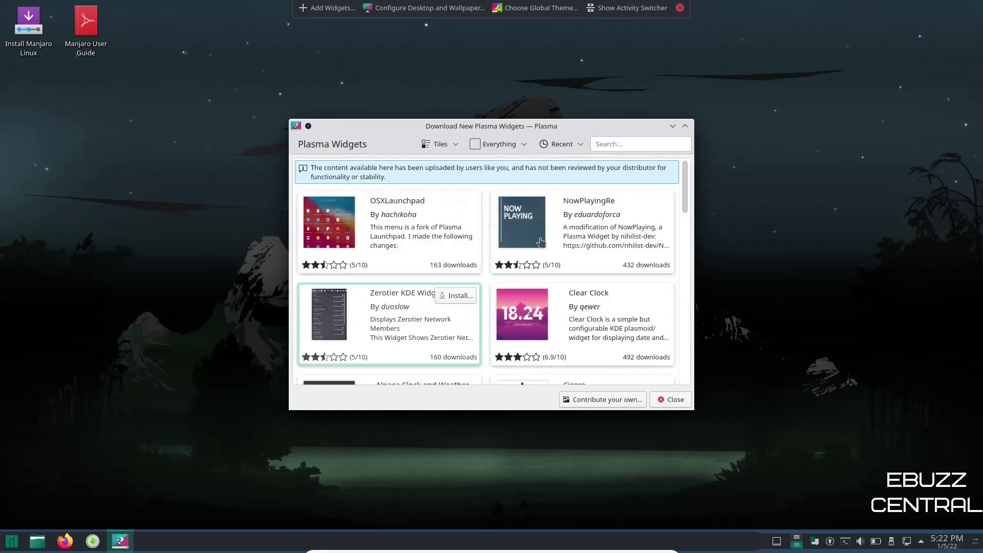
- Browse the online widget catalogue, close it, and exit desktop edit mode
mouse_move(684, 192)
left_mouse_down()
mouse_move(687, 232)
mouse_move(682, 174)
left_mouse_up()
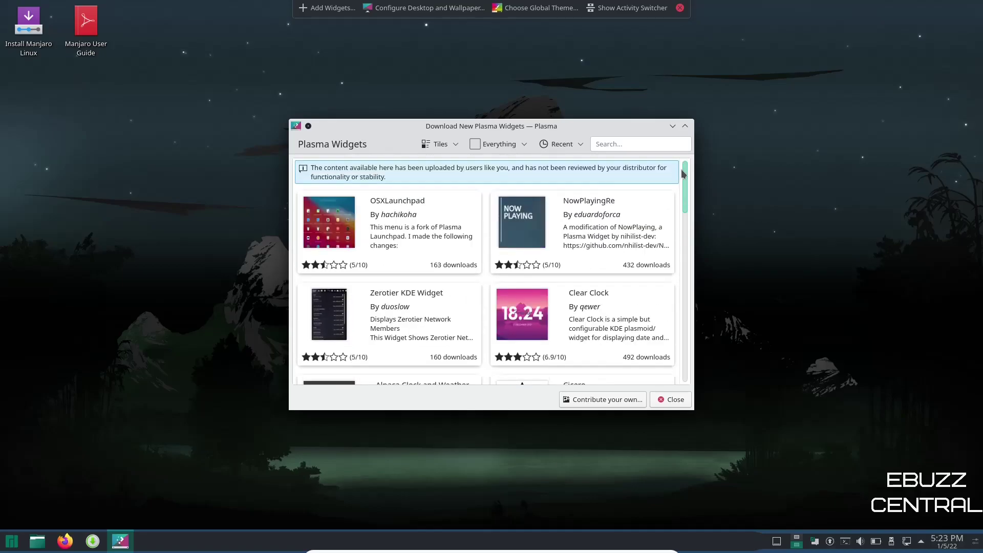
left_click(671, 399)
left_click(681, 7)
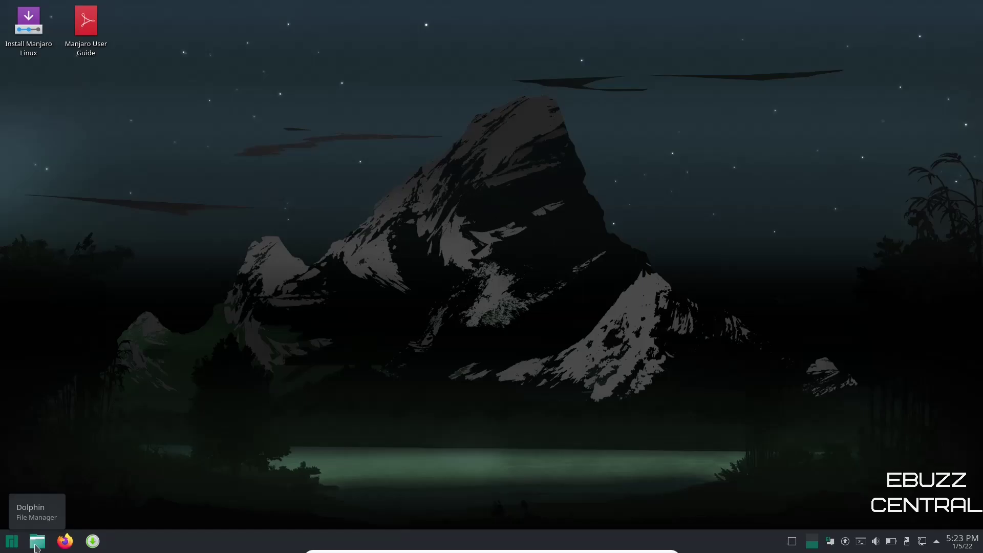
- Launch Dolphin at Home and enlarge its window wider and slightly taller
left_click(35, 544)
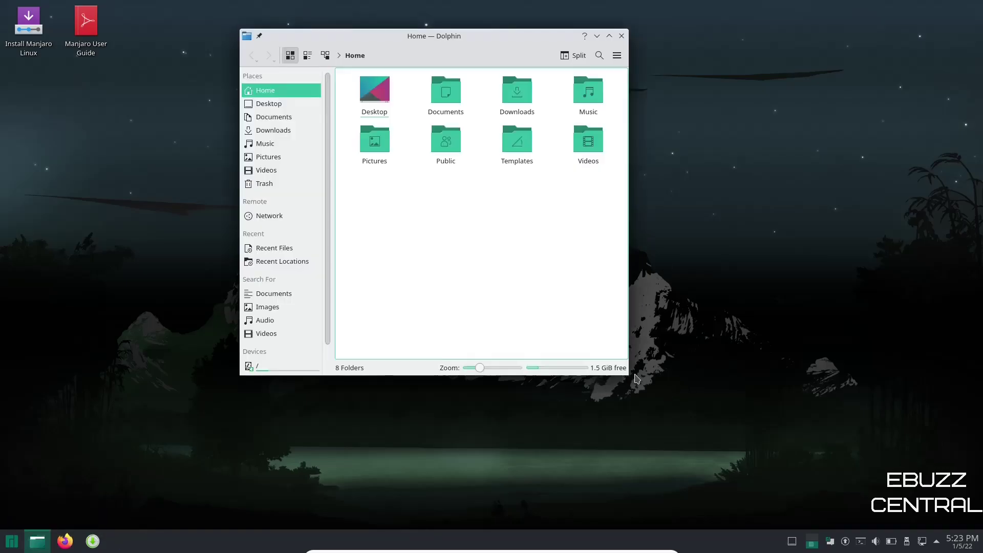
left_click_drag(630, 375, 694, 361)
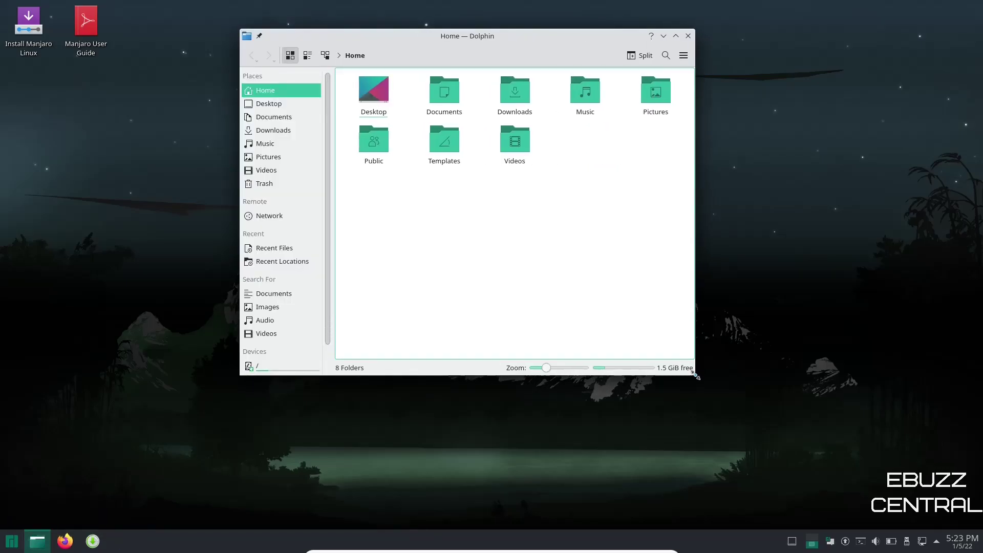
left_click_drag(696, 377, 697, 380)
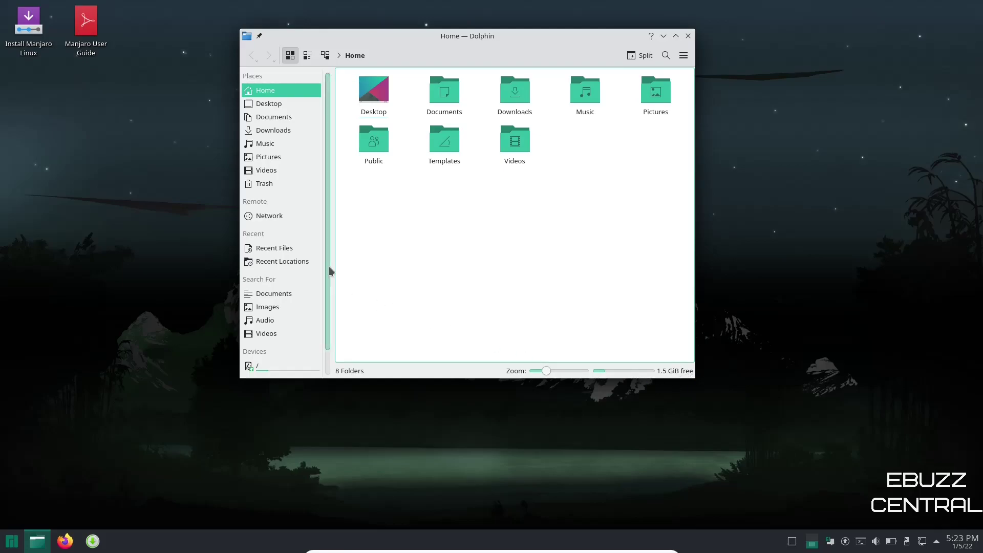
left_click_drag(327, 264, 330, 235)
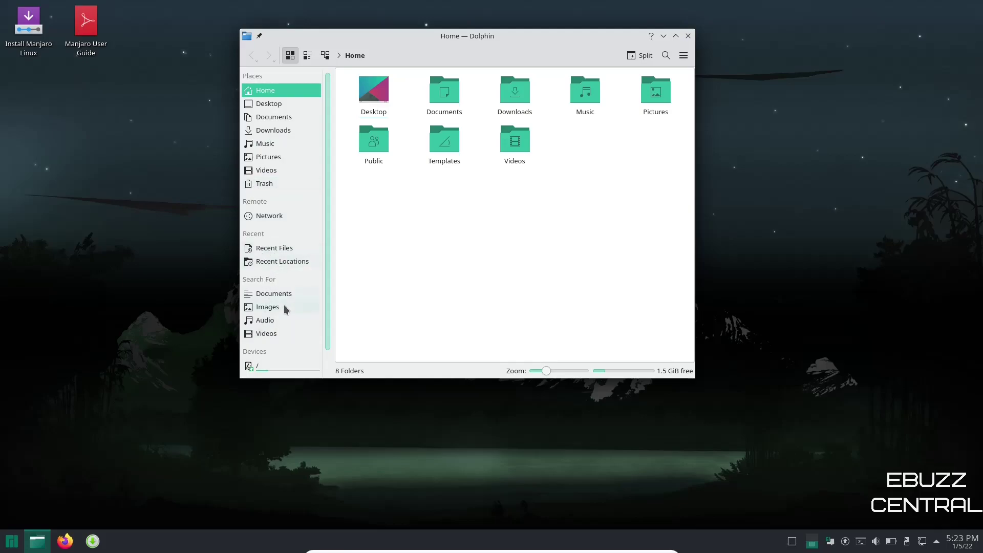
- Hide the Recent and Search For sections from the Places panel
right_click(260, 238)
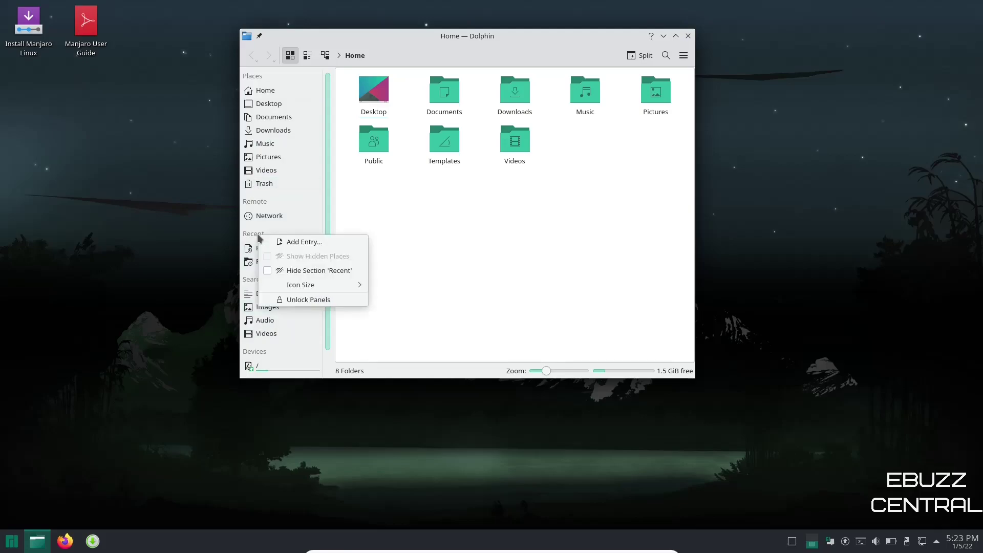
left_click(266, 269)
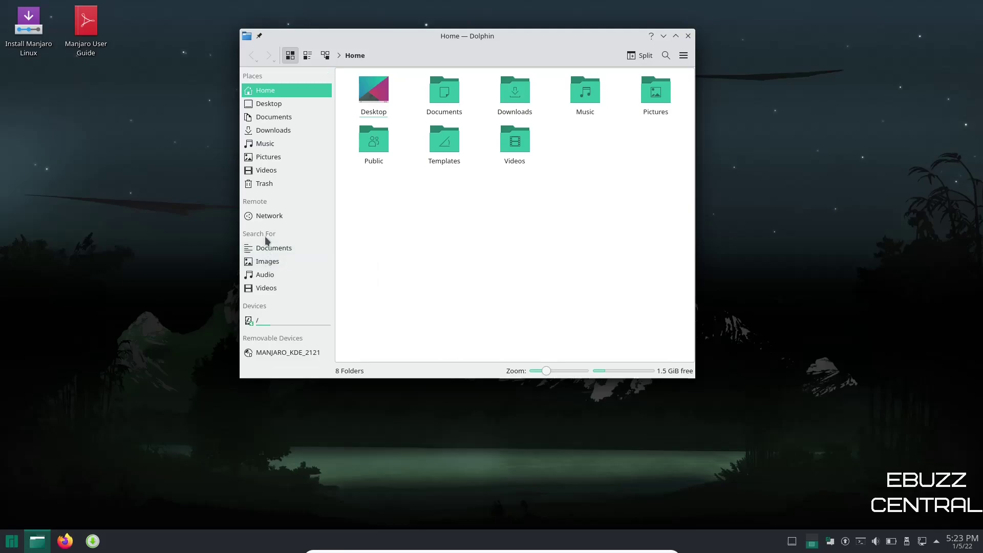
right_click(265, 236)
left_click(275, 273)
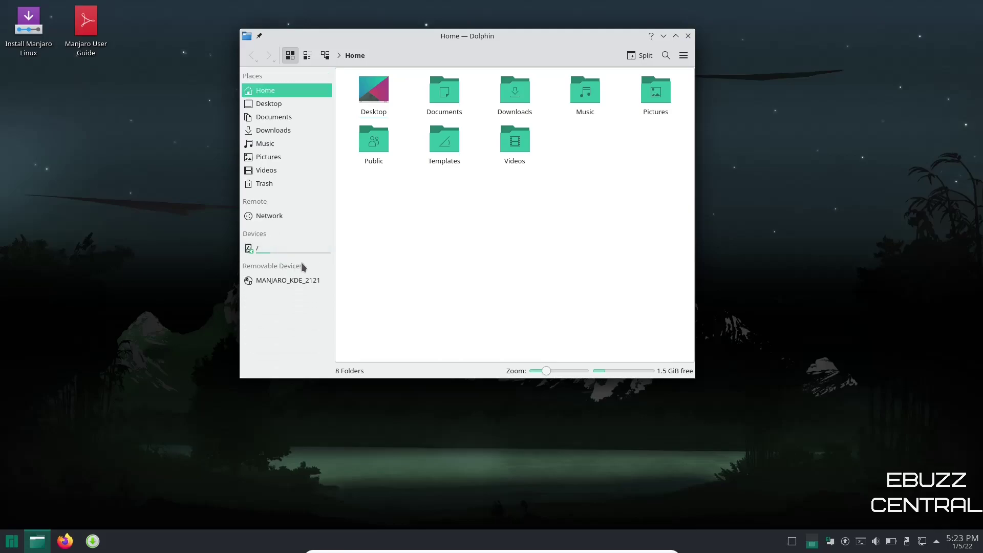
- Set the Places panel icon size to Large (32x32)
right_click(290, 336)
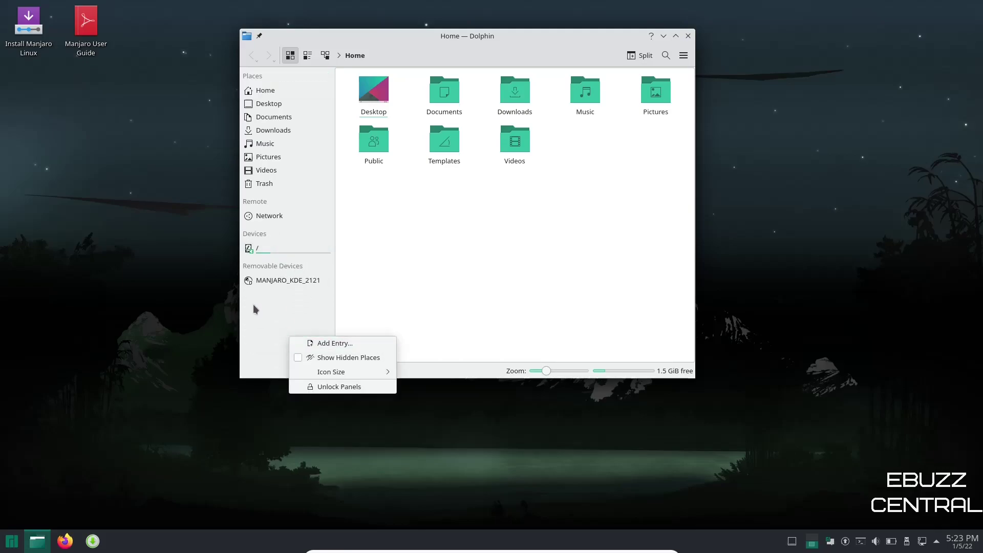
mouse_move(332, 371)
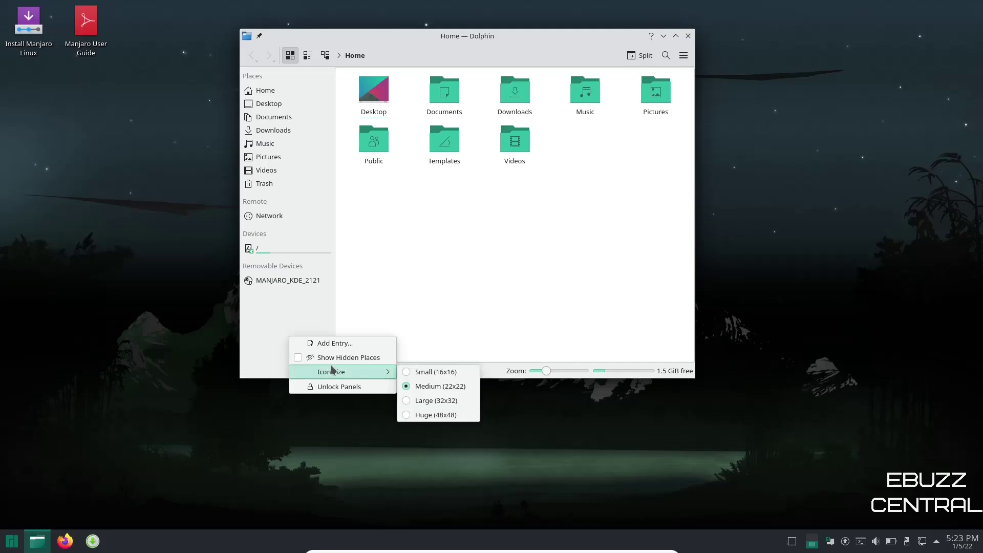
left_click(423, 405)
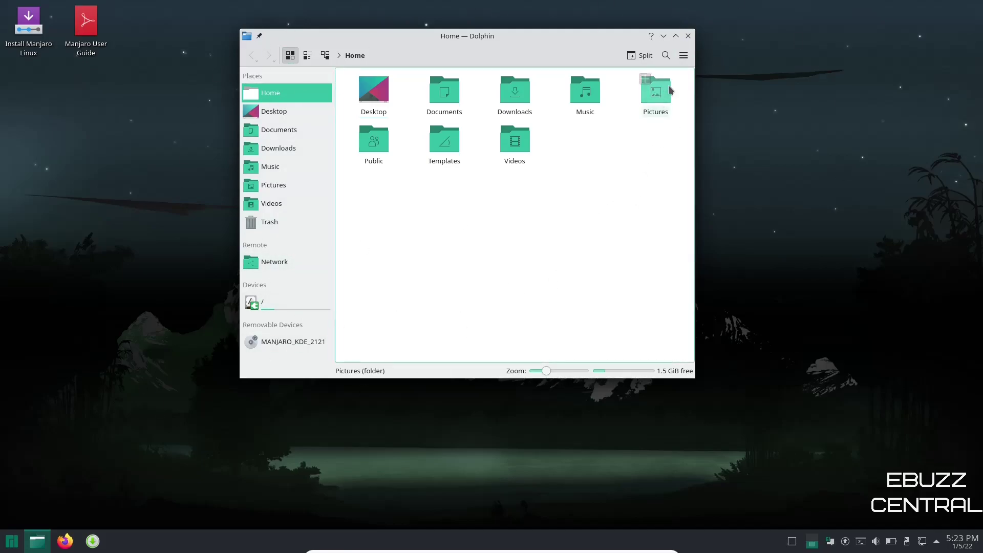
left_click(684, 56)
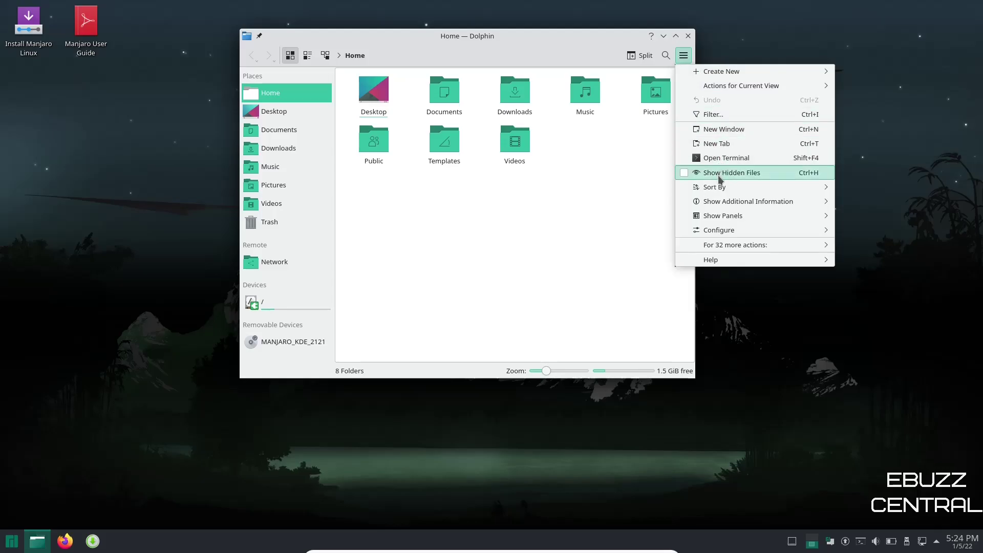
left_click(686, 175)
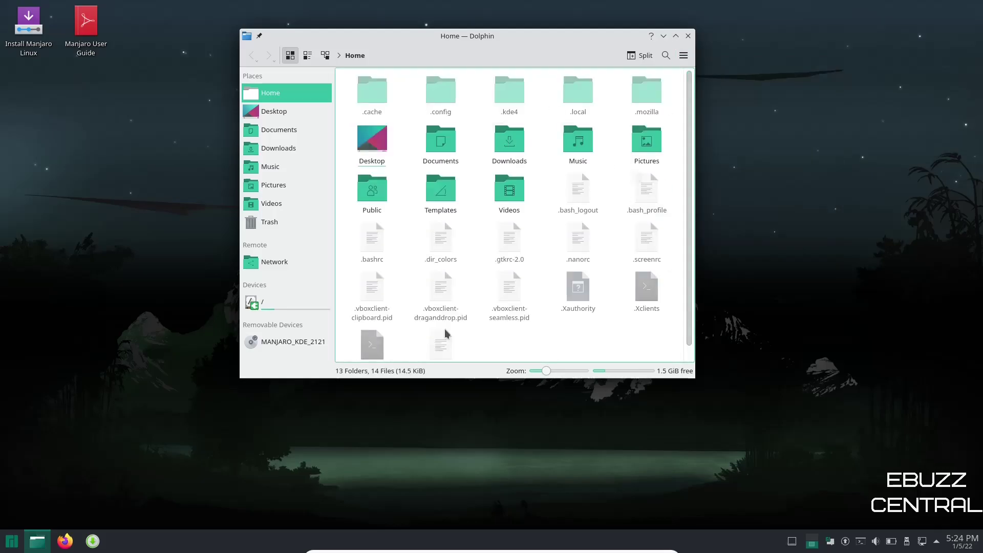
left_click(684, 56)
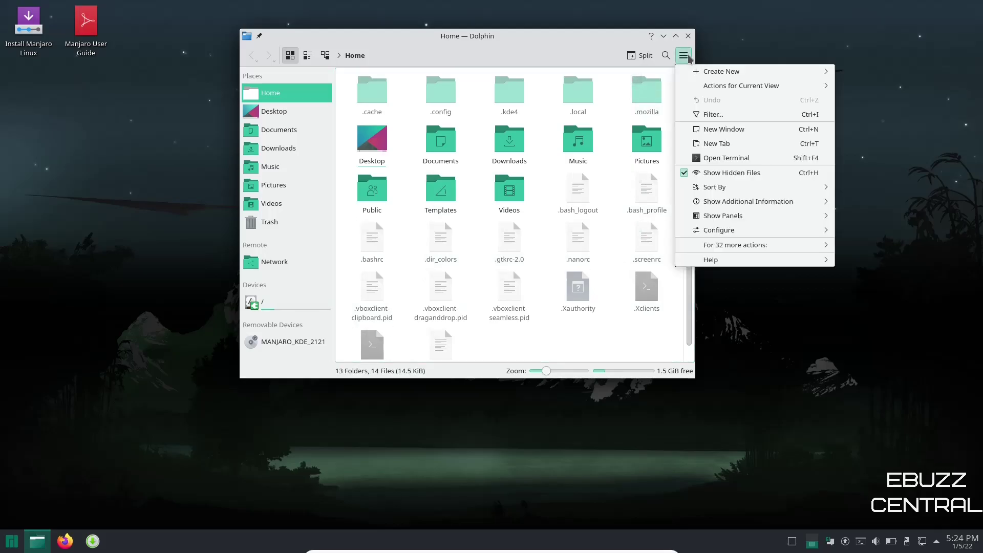
left_click(686, 173)
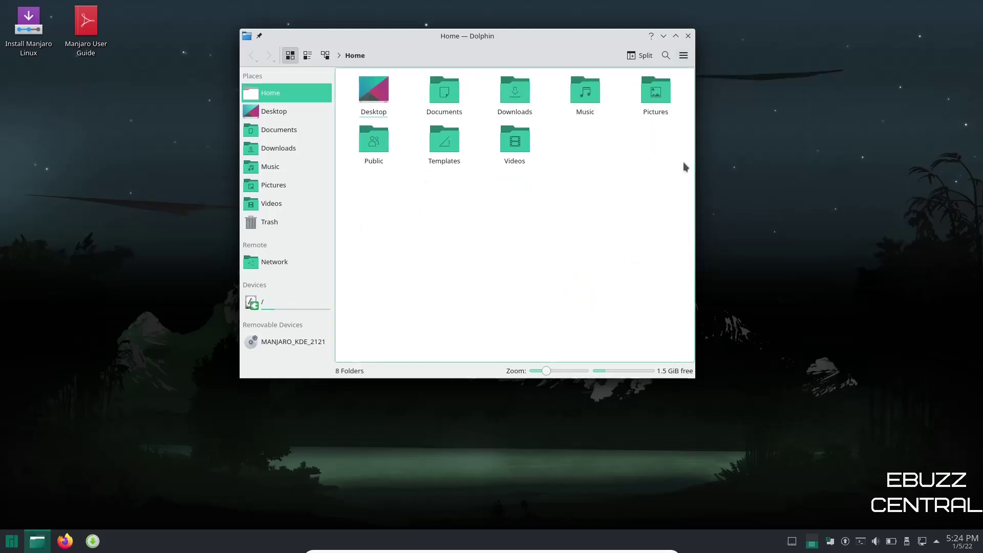
left_click(684, 55)
mouse_move(730, 191)
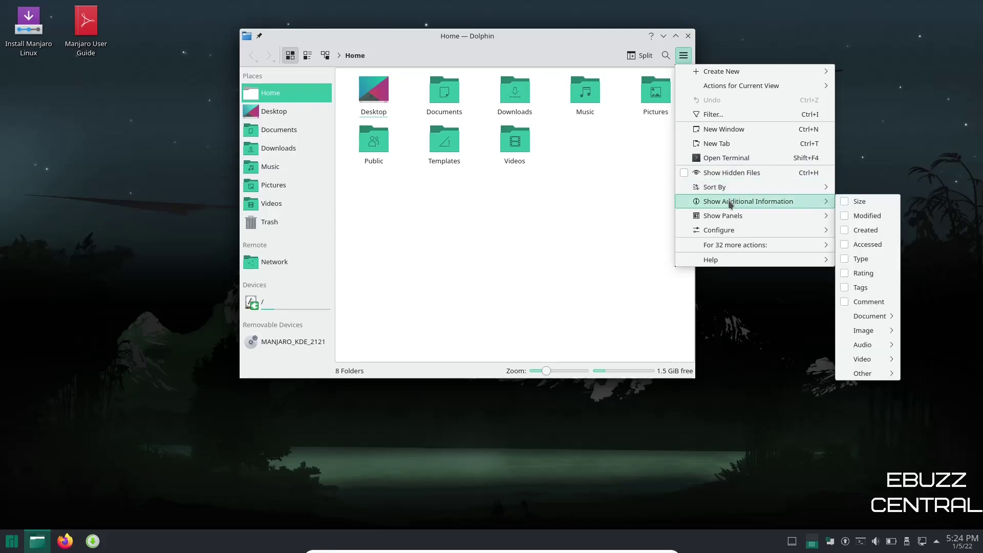
mouse_move(726, 245)
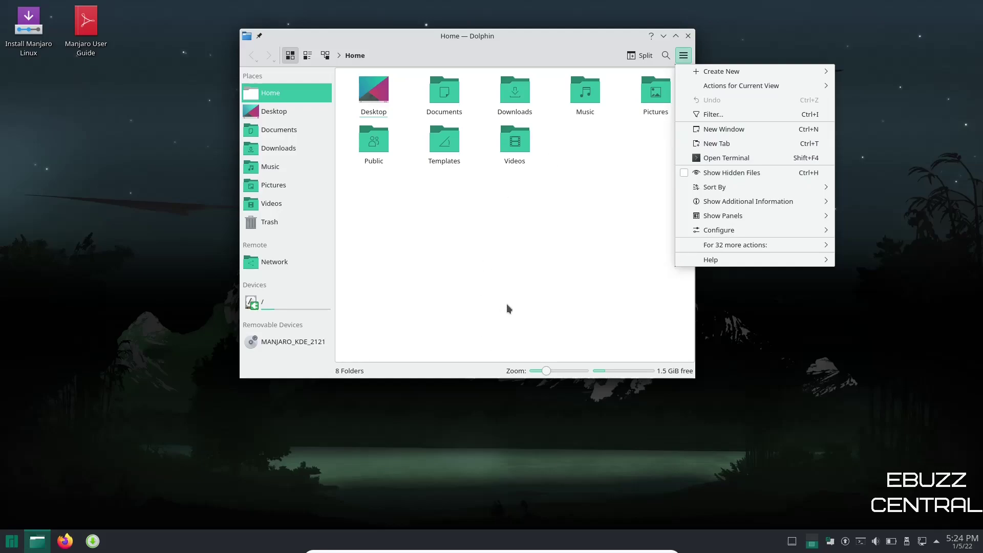
left_click(541, 292)
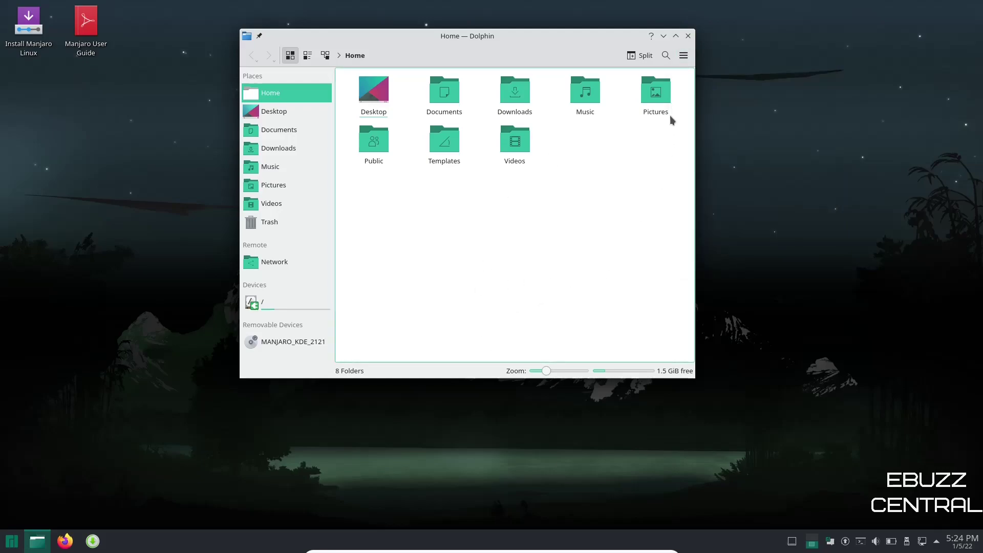
- Close Dolphin, launch Add/Remove Software centred on screen, and go to its Preferences
left_click(688, 36)
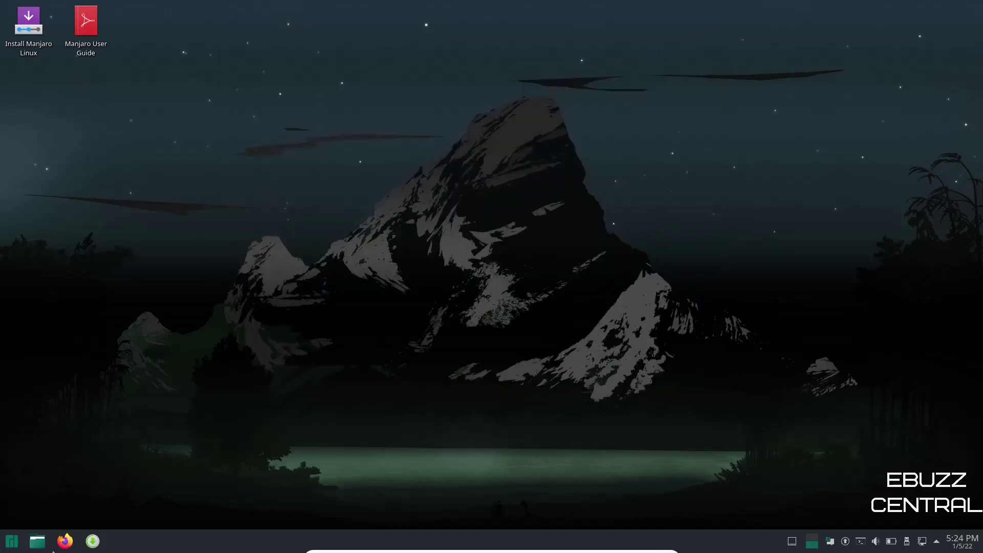
left_click(92, 544)
left_click_drag(377, 22, 663, 121)
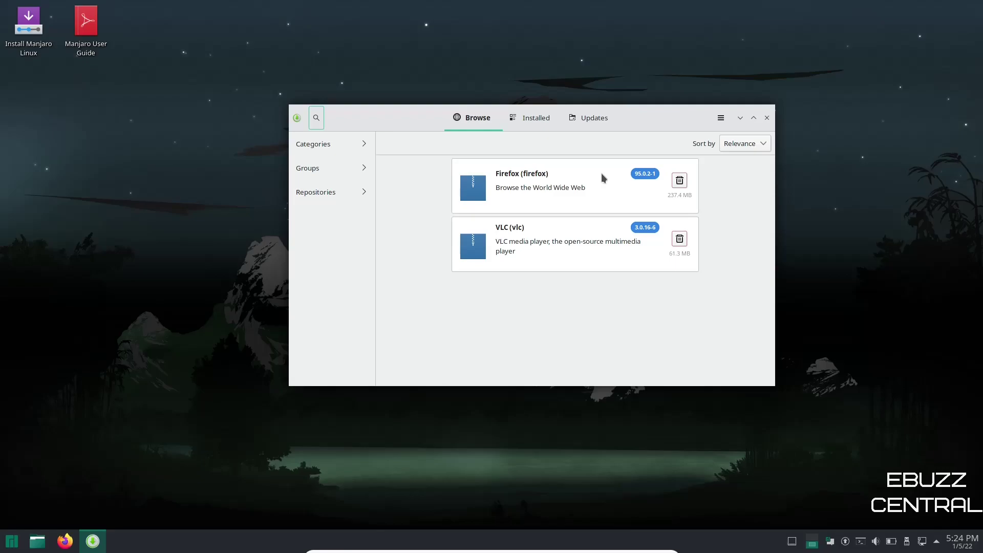
left_click(722, 121)
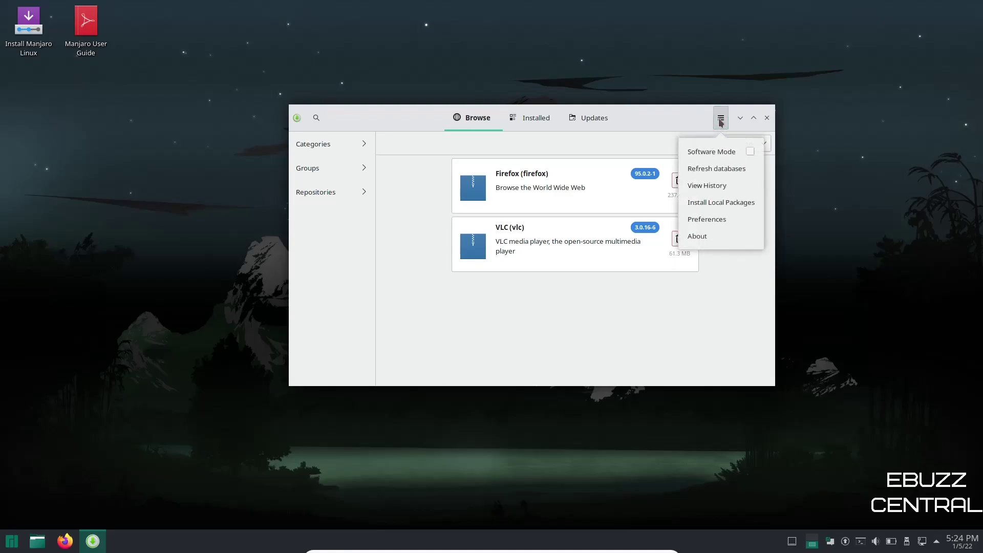
left_click(719, 220)
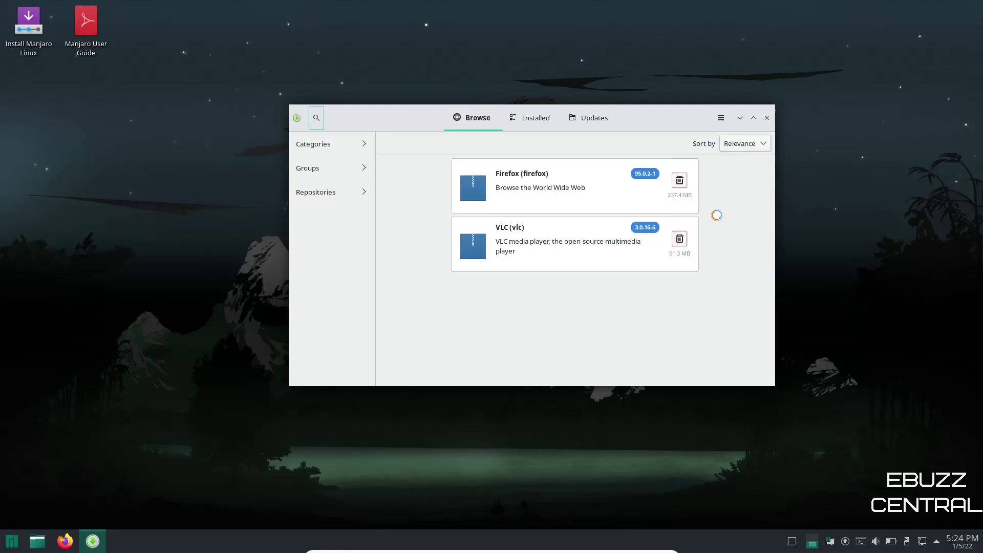
- Under Third Party, enable AUR support and update checks for AUR packages
left_click(549, 129)
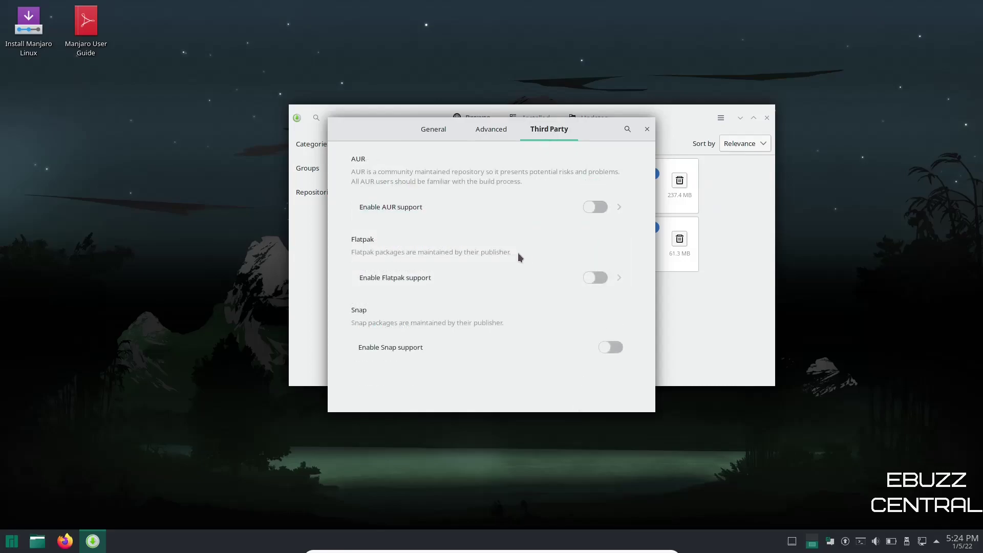
left_click(595, 208)
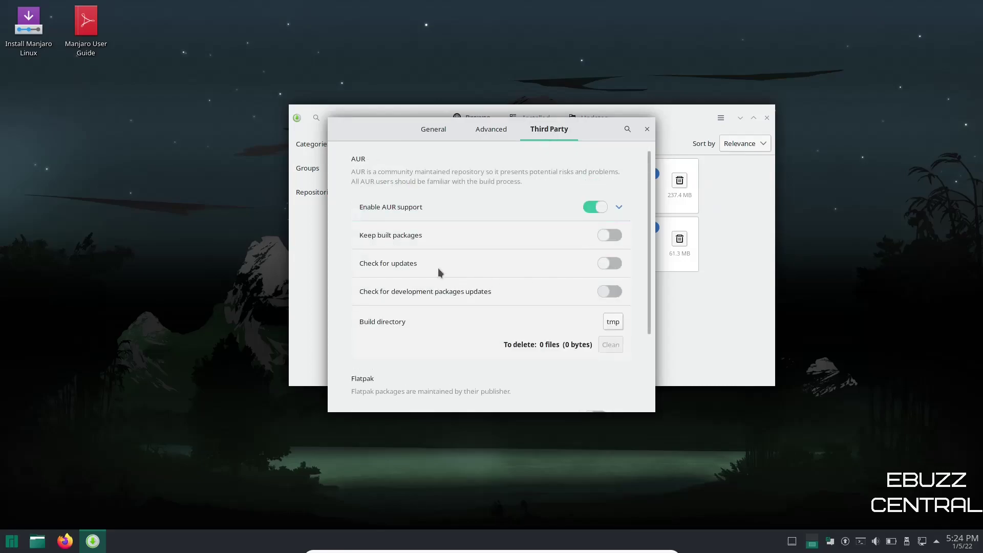
left_click(612, 265)
- In General preferences, keep Use mirrors from set to Worldwide
left_click(438, 131)
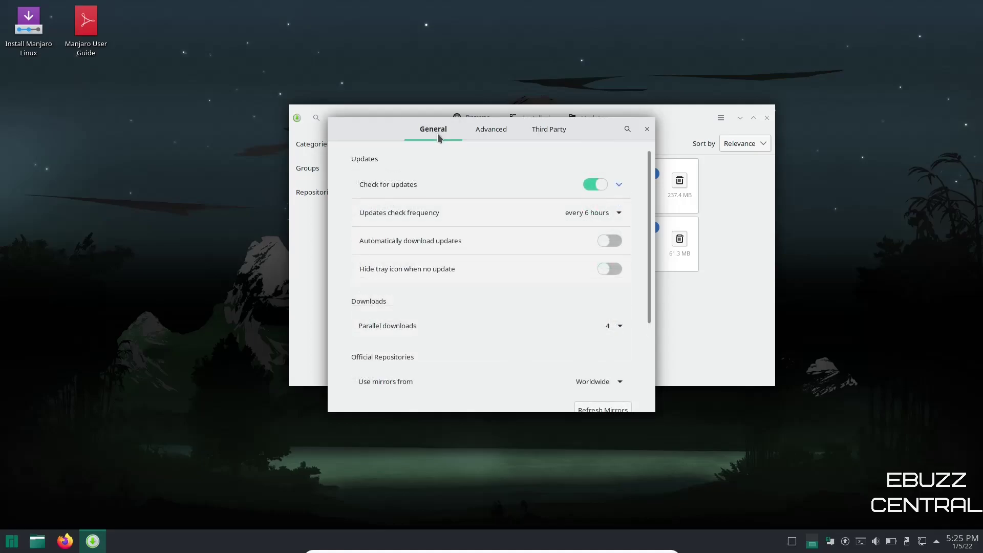
scroll(434, 335, "down", 1)
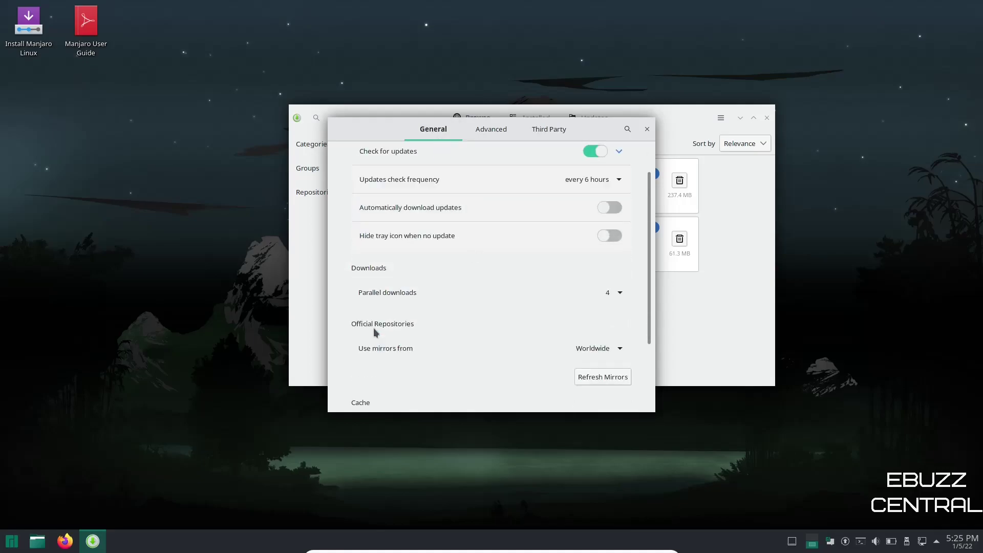
left_click(379, 352)
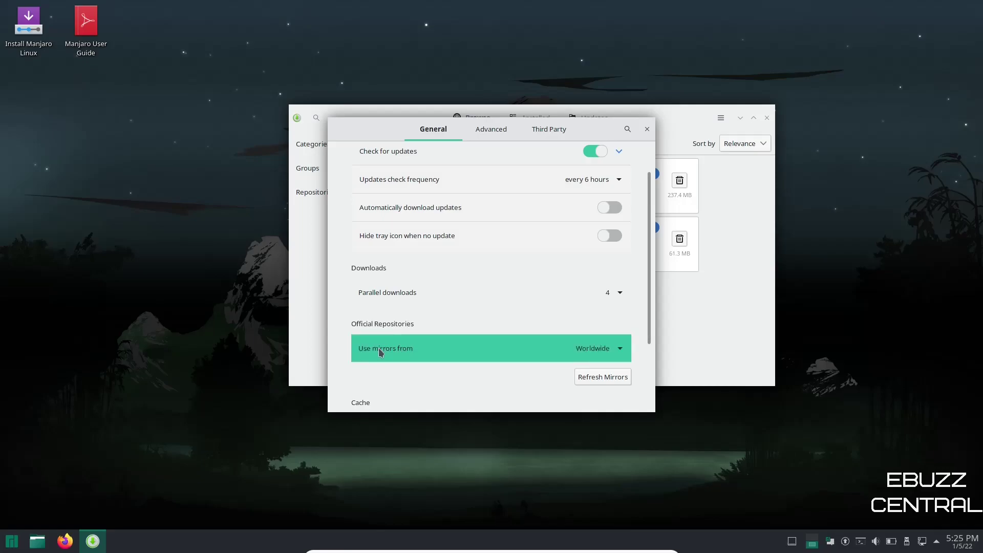
left_click(621, 349)
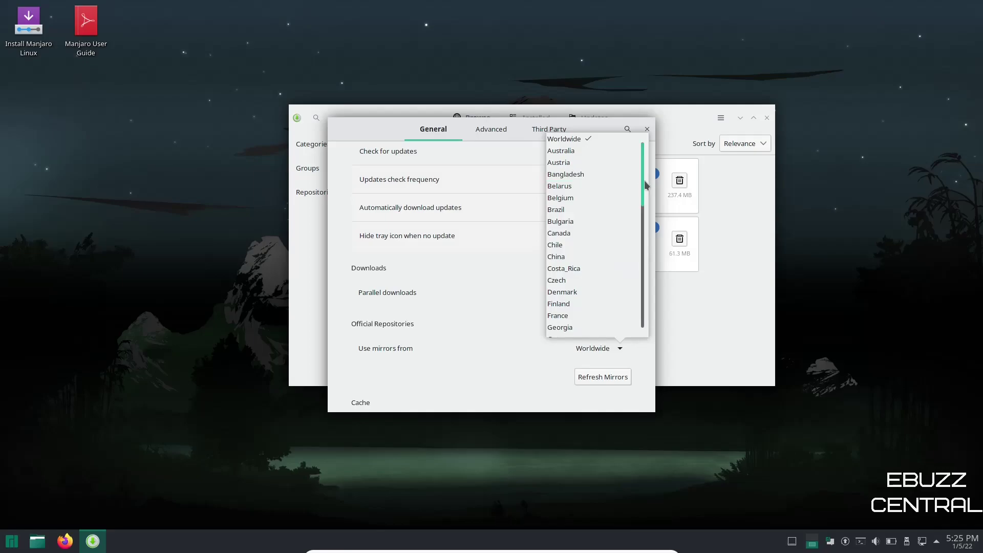
mouse_move(641, 181)
left_mouse_down()
mouse_move(644, 322)
mouse_move(645, 163)
left_mouse_up()
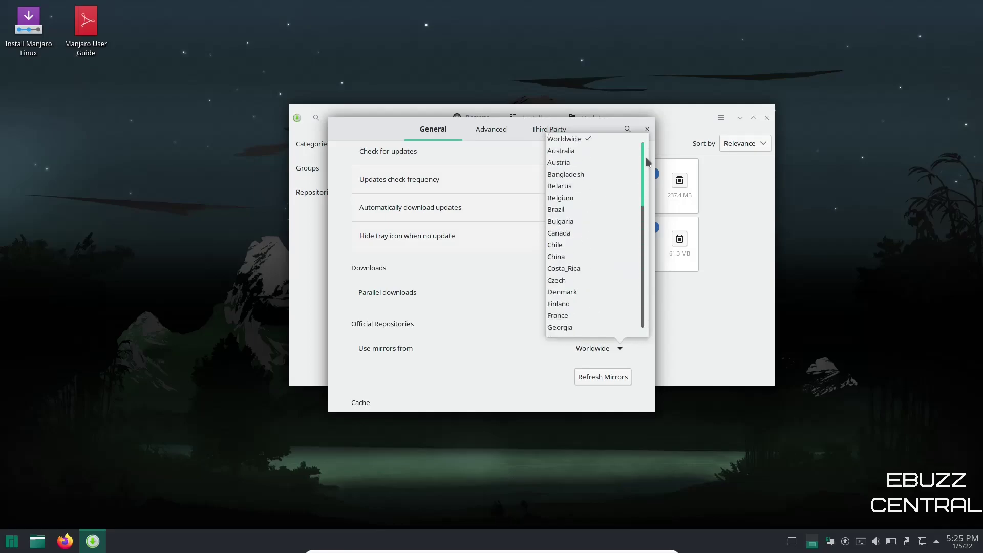
left_click(572, 142)
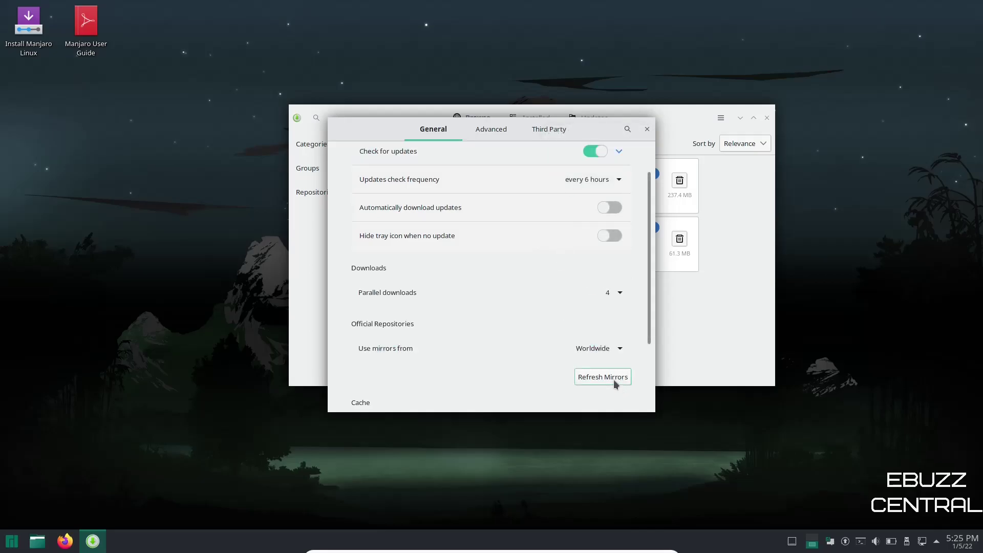
left_click_drag(357, 128, 383, 125)
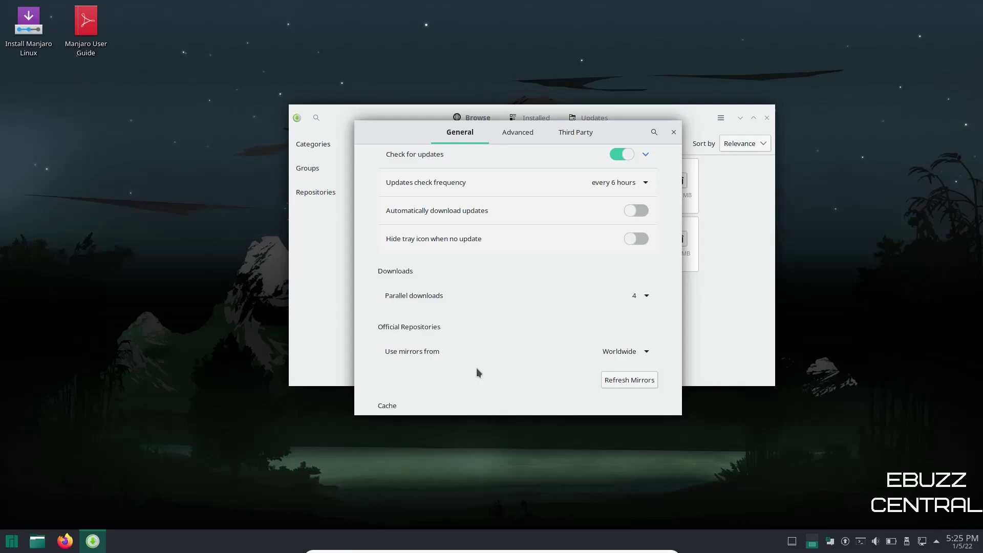
- Mark Elisa for removal among explicitly installed packages, then list all installed packages
left_click(673, 133)
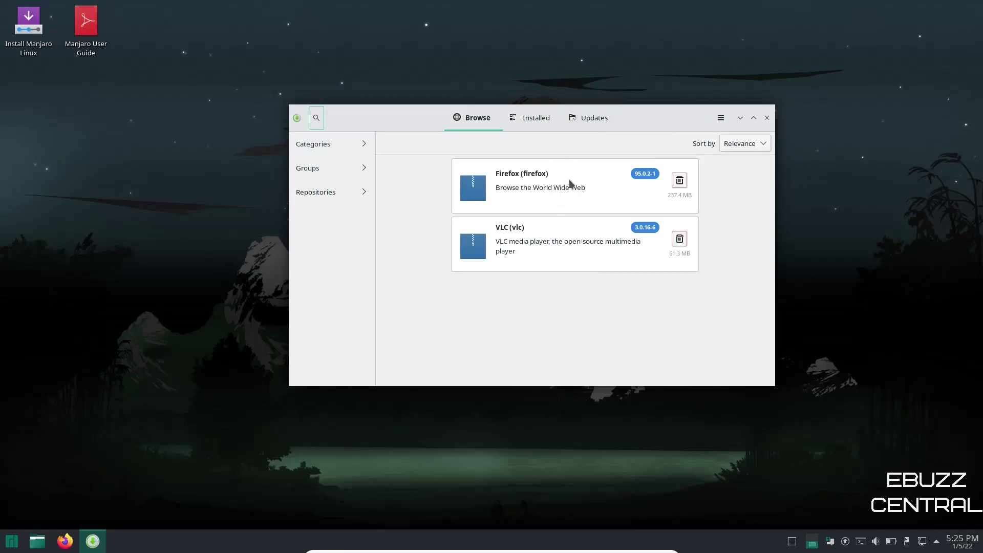
left_click(527, 117)
left_click(350, 172)
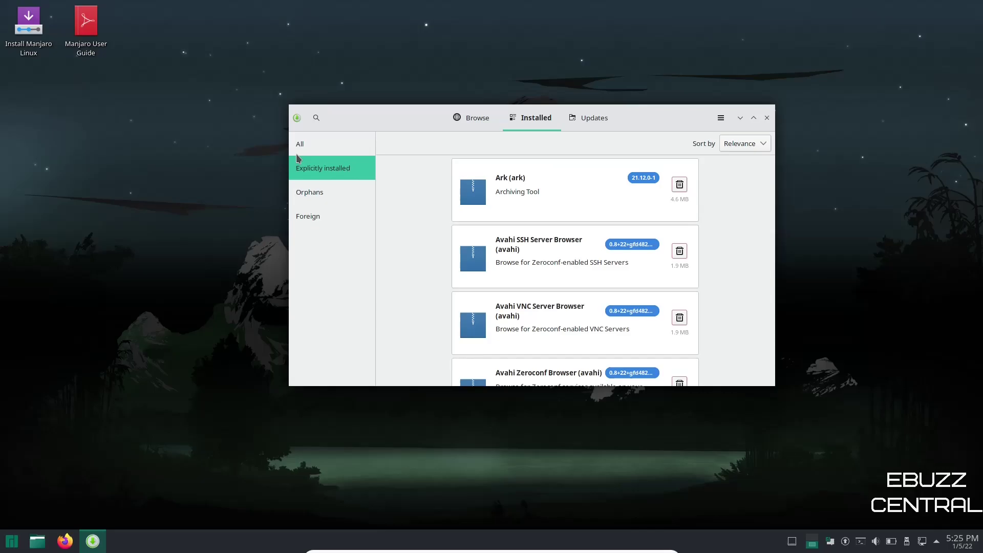
scroll(632, 274, "down", 5)
scroll(614, 284, "down", 2)
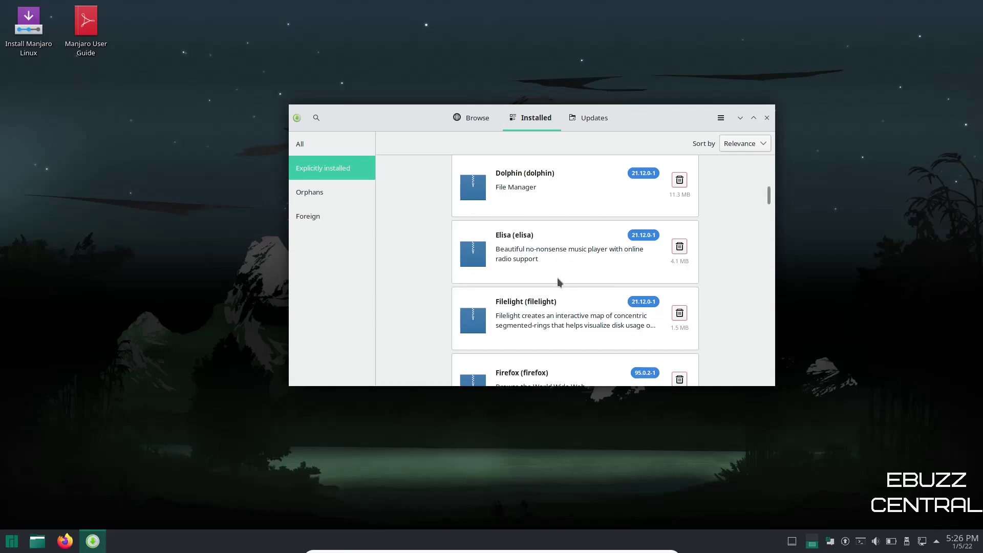
left_click(682, 250)
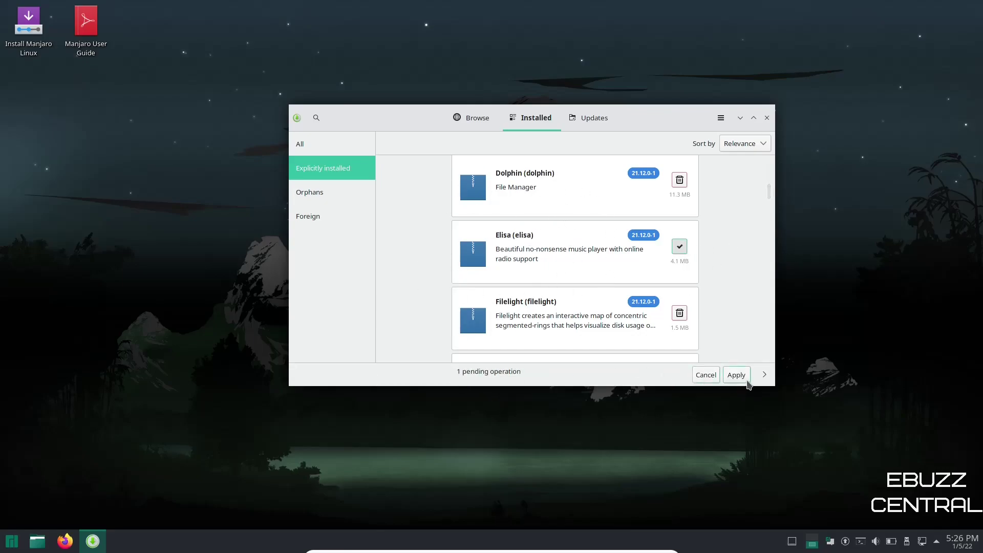
left_click(307, 151)
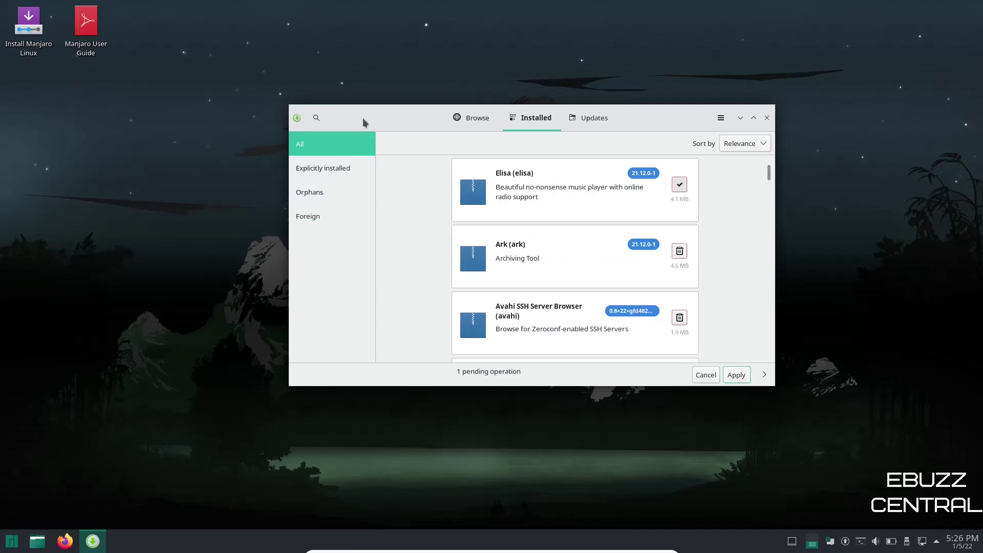
- Search Pamac for obs-studio, check the AUR matches, then view All, which shows no package found
left_click(317, 119)
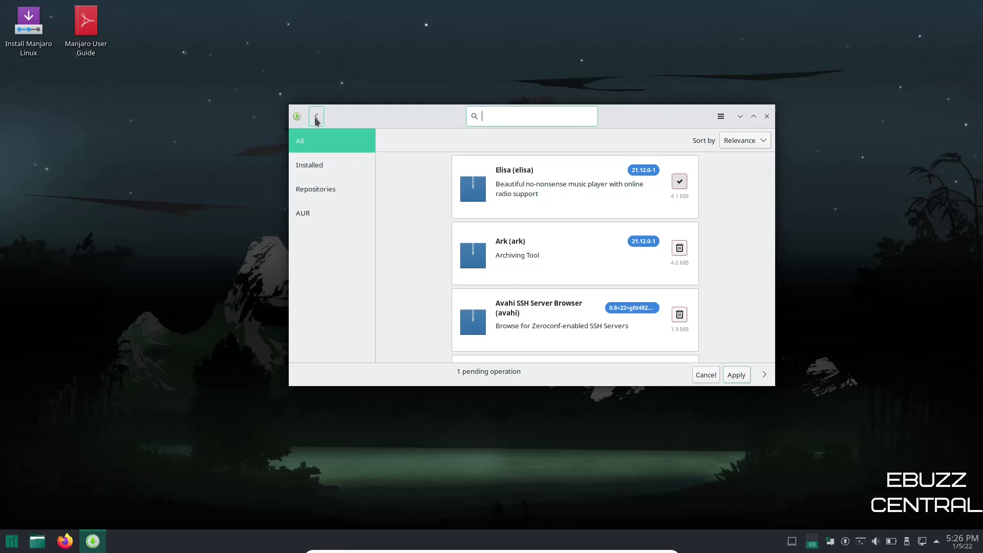
type("obs-studio")
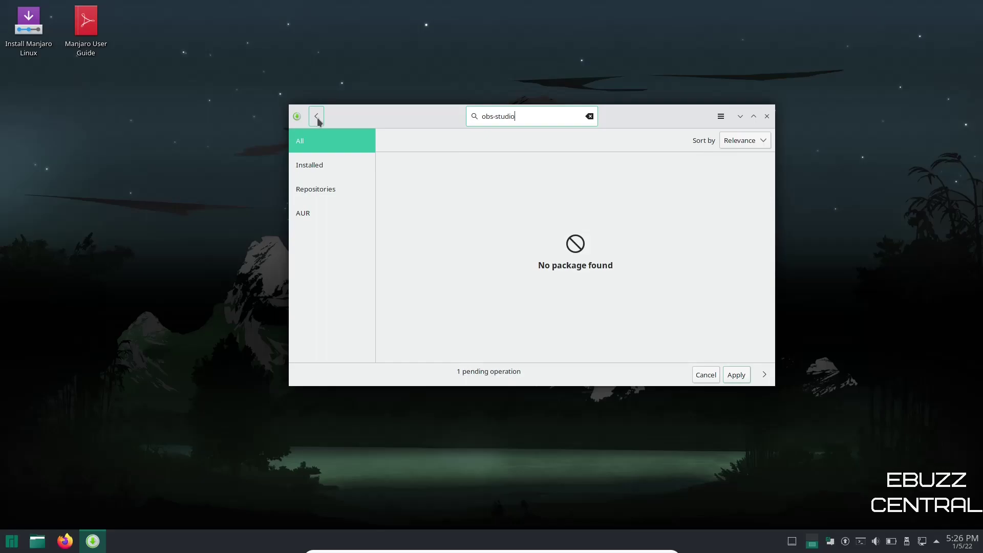
left_click(319, 223)
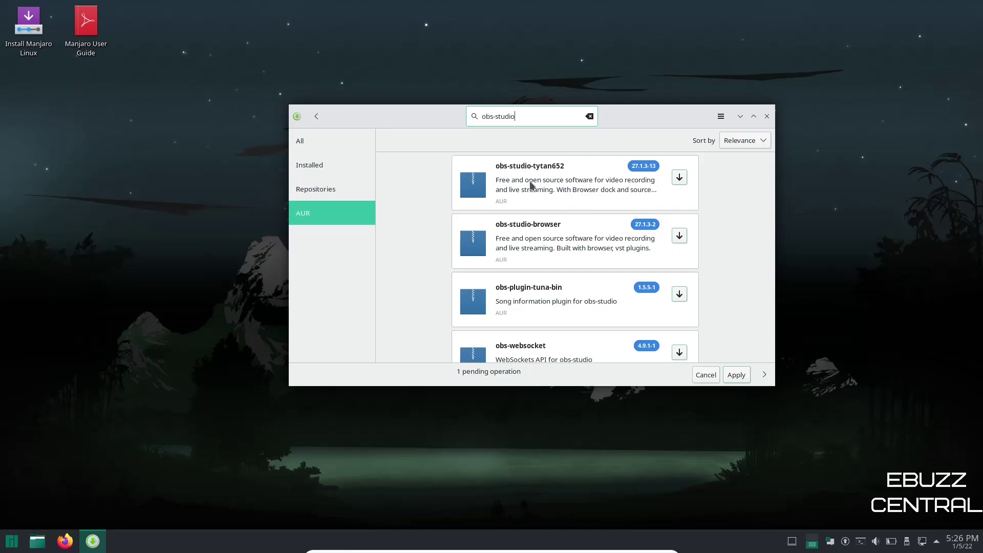
left_click(304, 146)
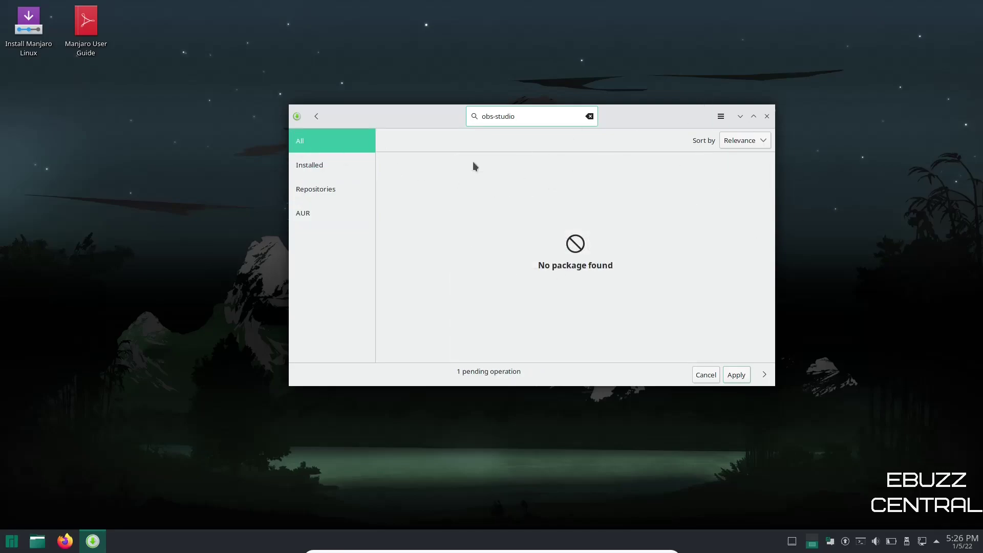
- Close the software manager and open System Settings from the application launcher
left_click(767, 116)
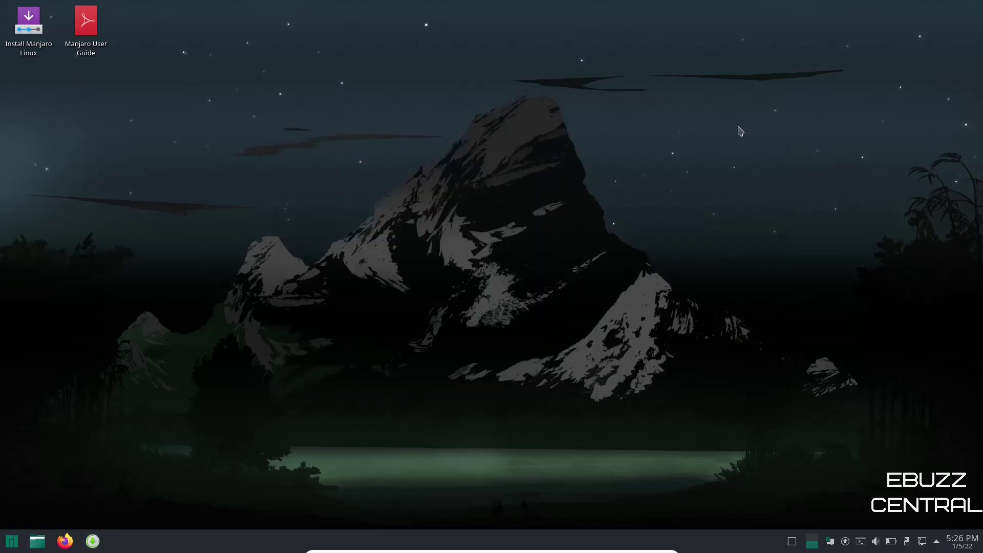
left_click(13, 543)
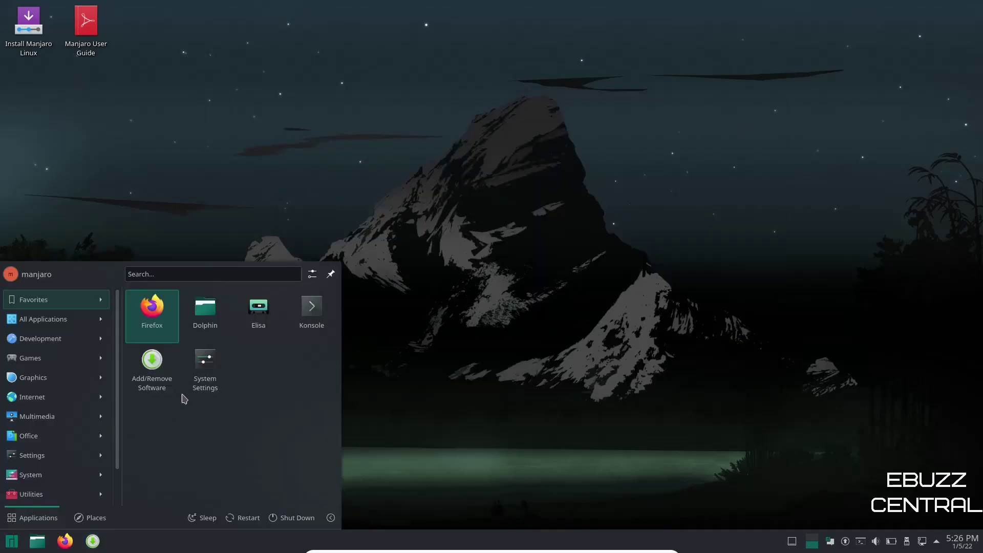
left_click(211, 362)
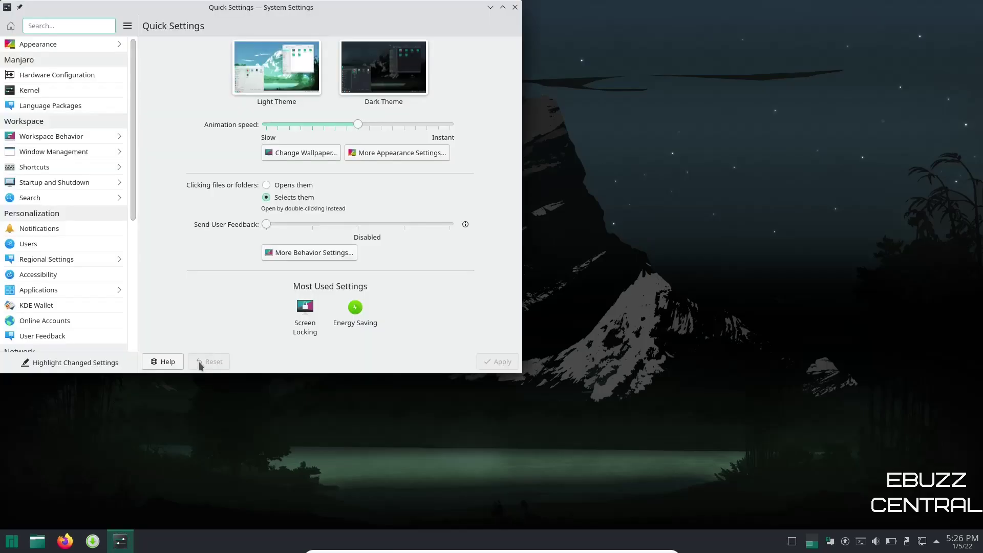
left_click_drag(391, 25, 512, 51)
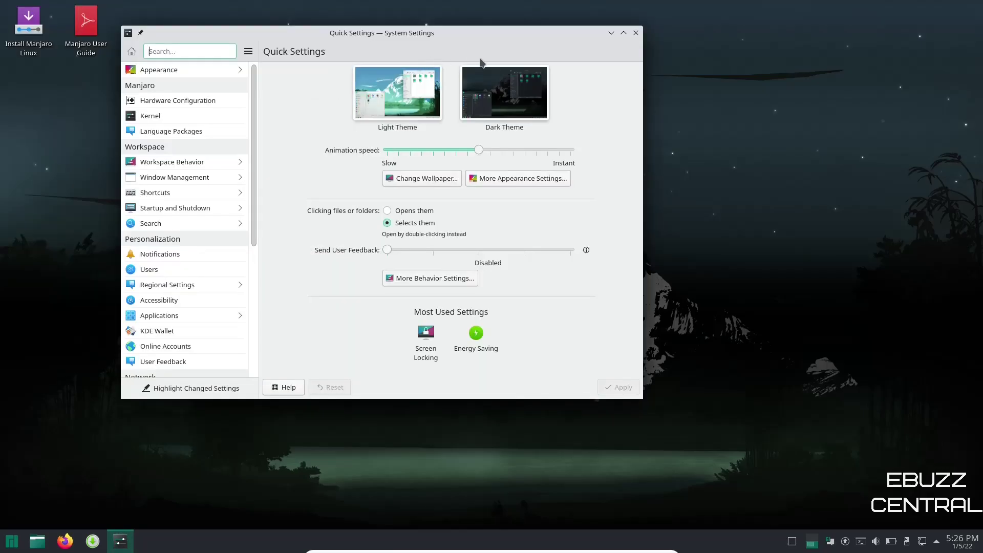
- Maximize System Settings and apply the Dark Theme from Quick Settings
left_click(624, 33)
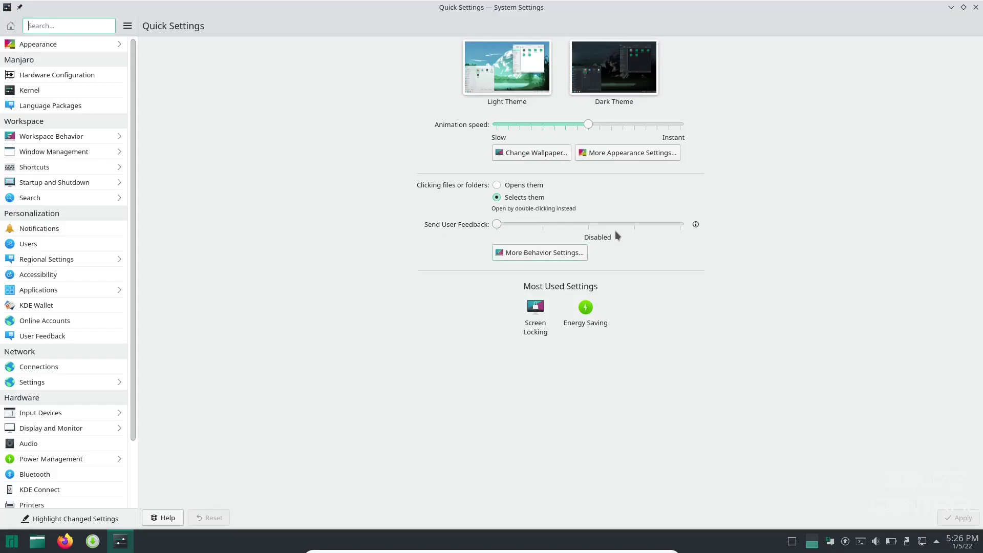
left_click(625, 69)
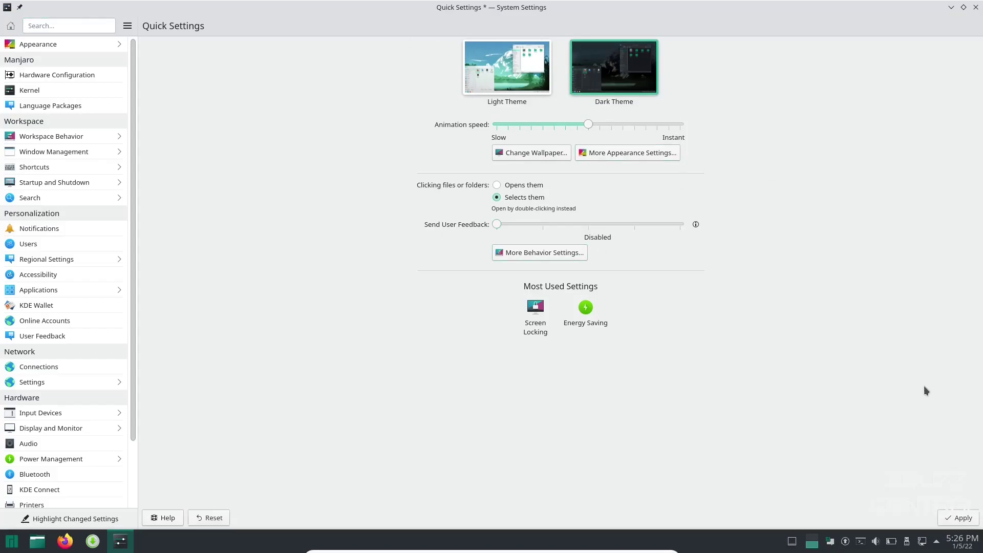
left_click(965, 518)
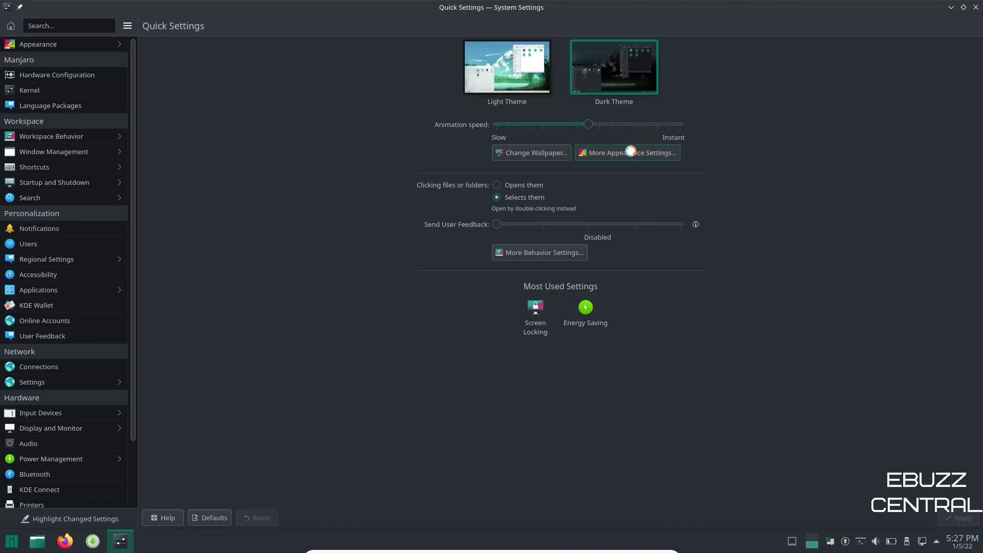
- Browse the downloadable global themes sorted by Rating, then close the catalogue to return to Global Theme
left_click(632, 154)
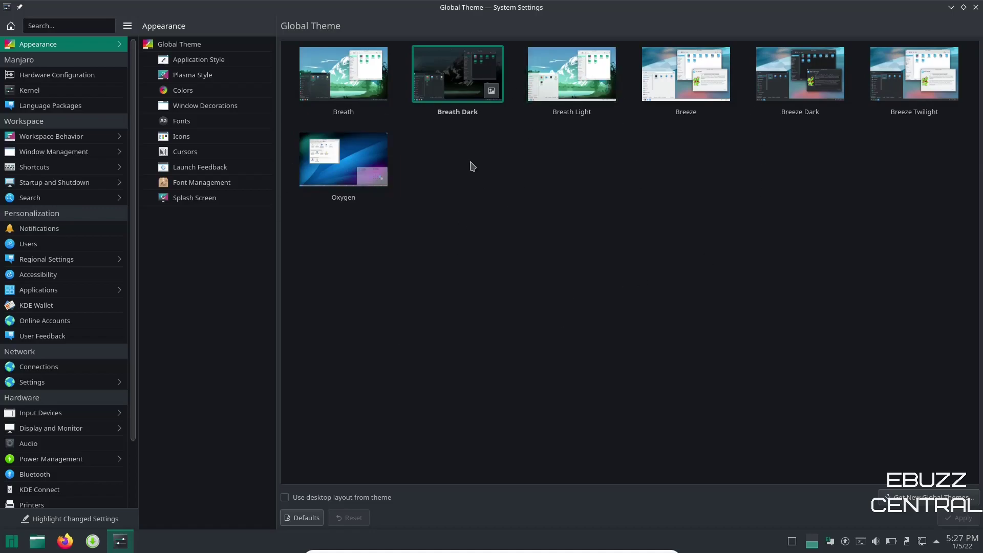
left_click(933, 500)
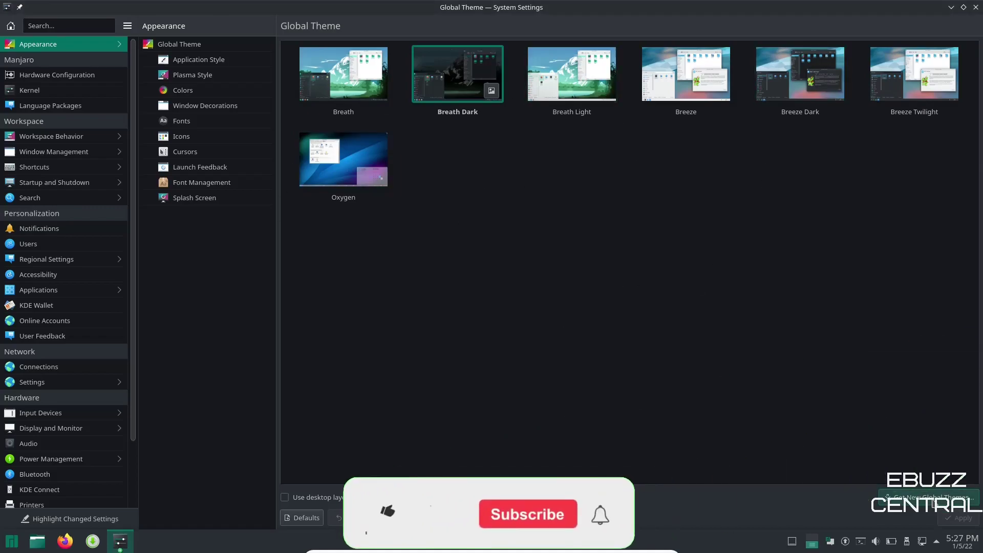
left_click(562, 144)
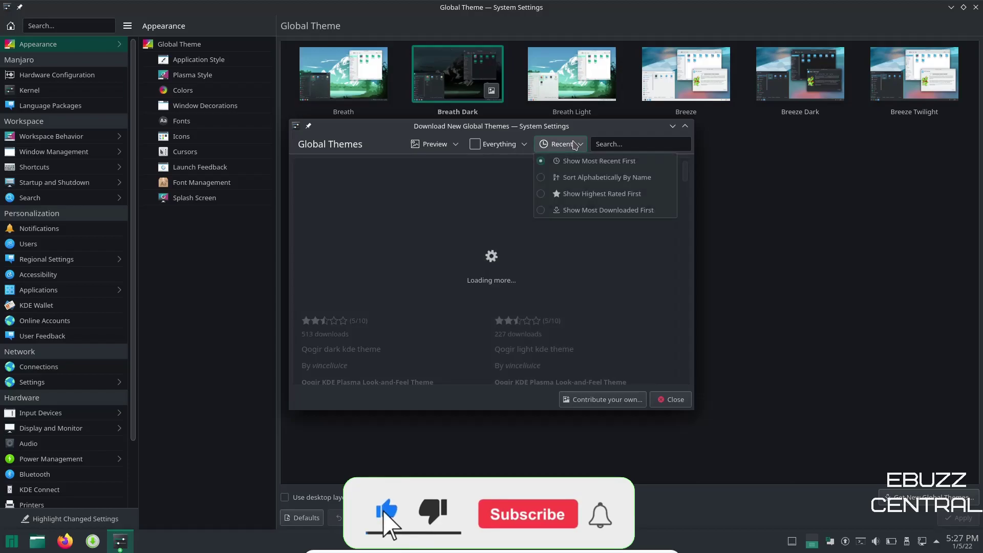
left_click(549, 196)
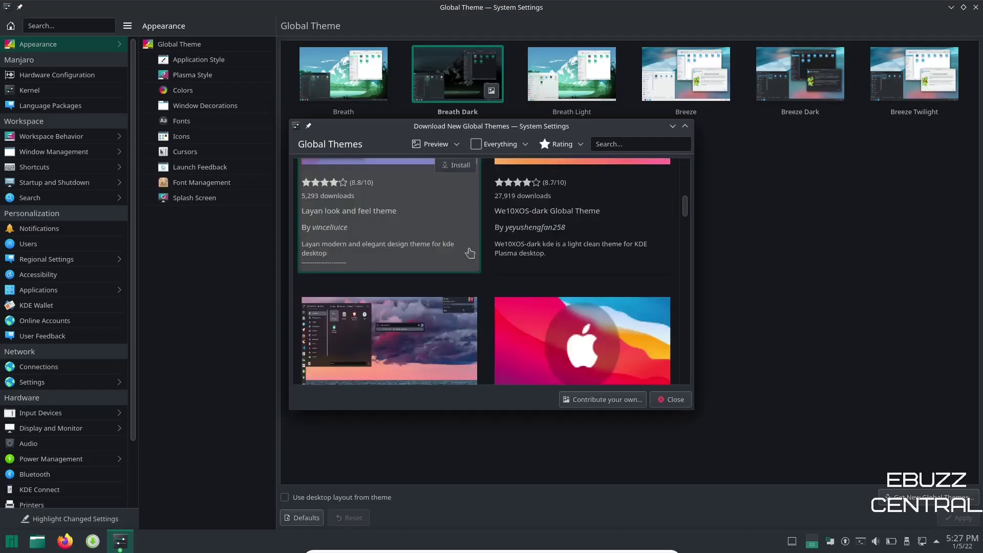
scroll(475, 297, "down", 1)
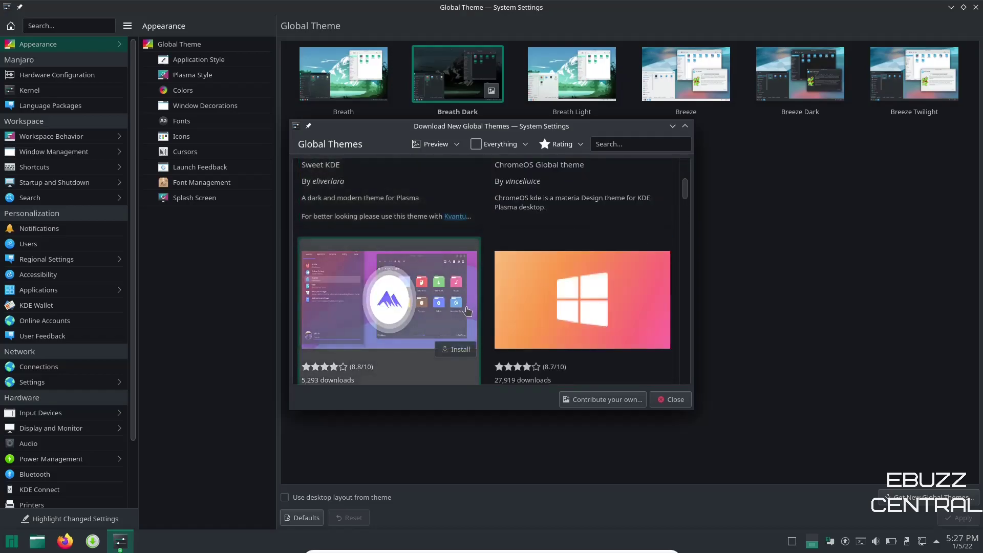
left_click(675, 400)
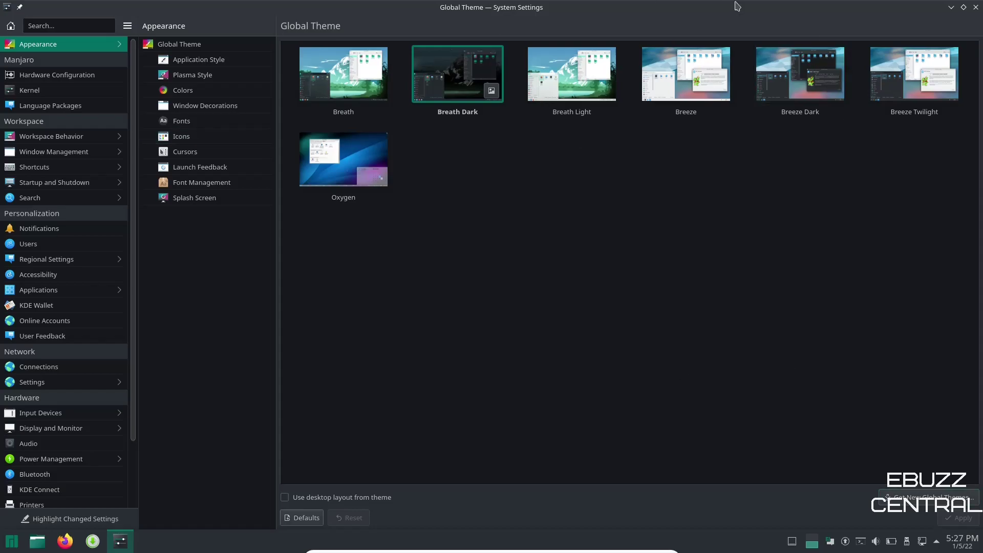
- On the Fonts page, use Adjust All Fonts to set every font size to 12 and apply, leaving families unchanged
left_click(206, 62)
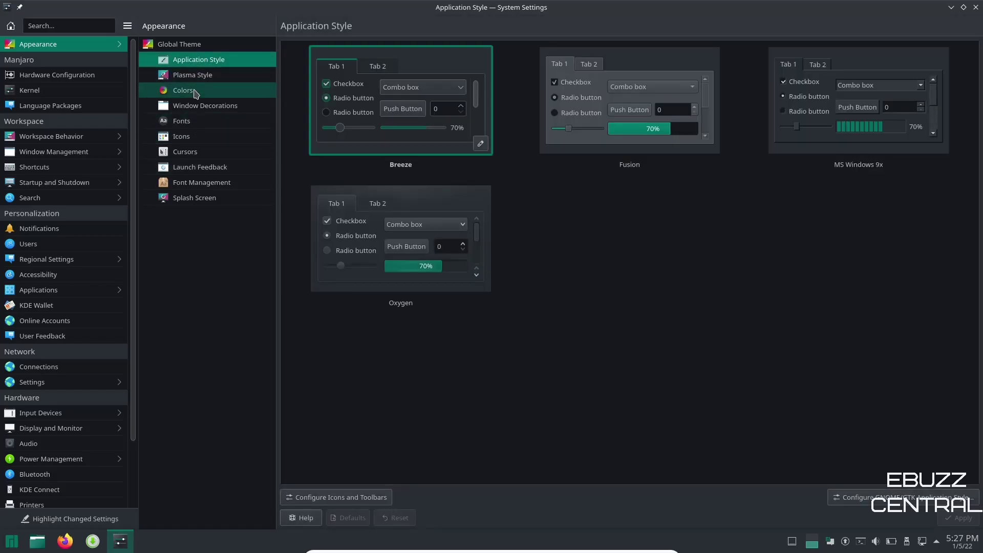
left_click(199, 123)
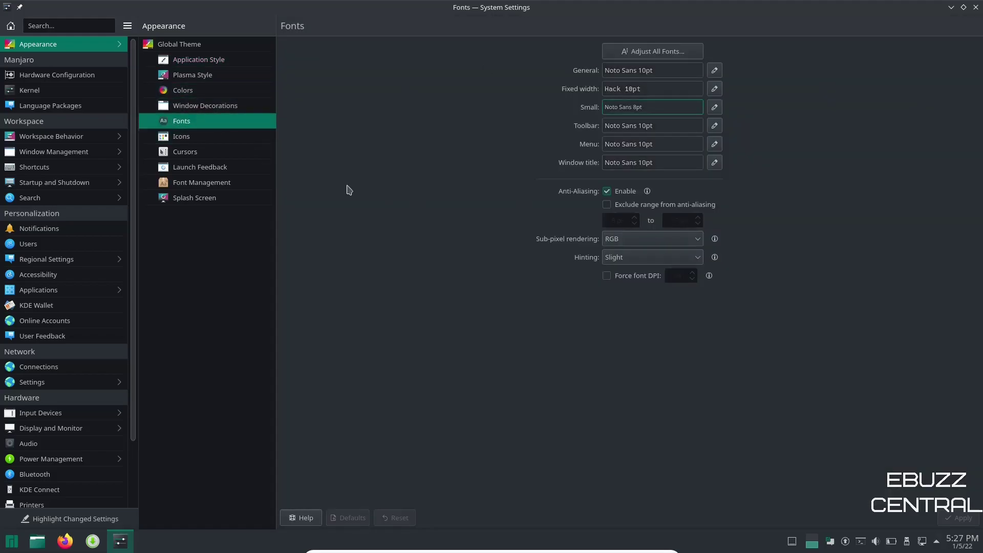
left_click(666, 54)
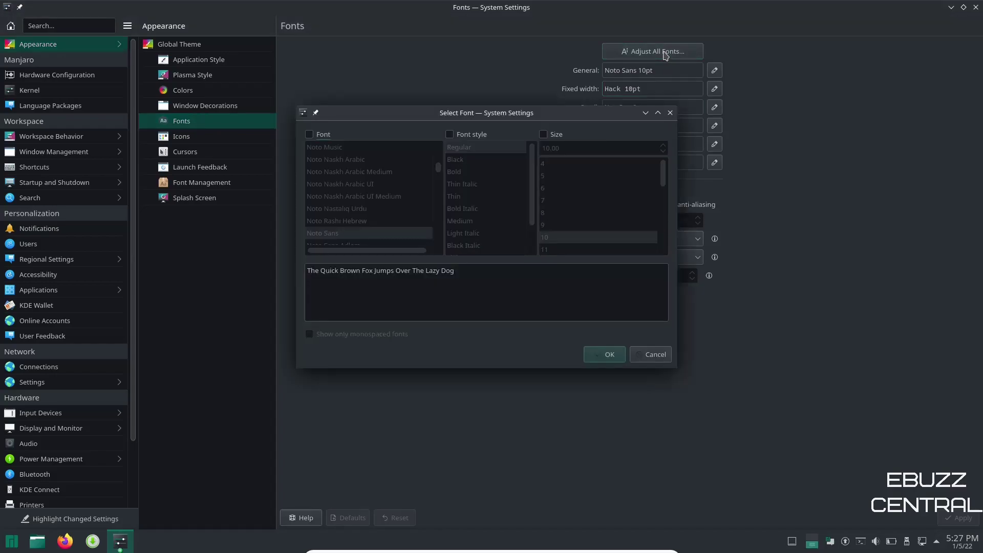
left_click(310, 135)
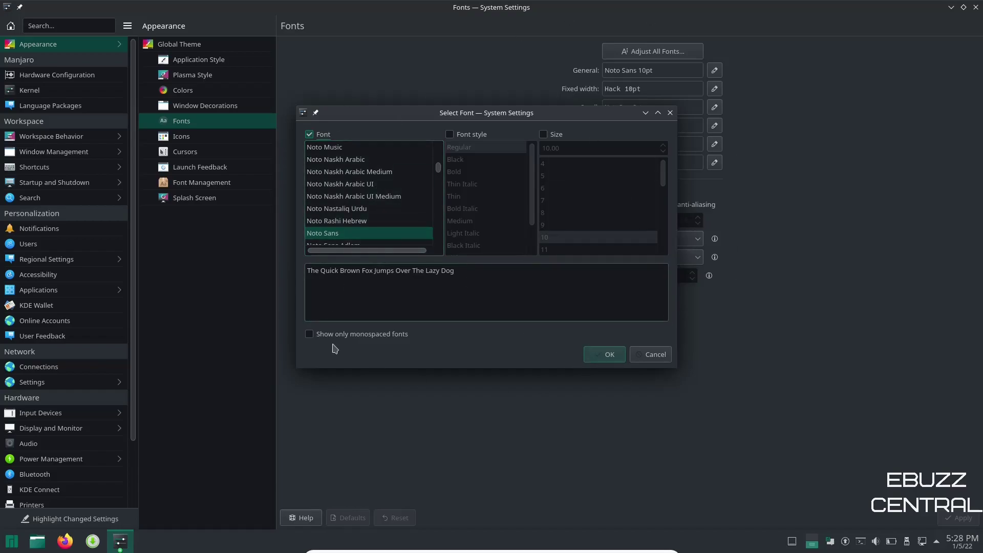
left_click(309, 135)
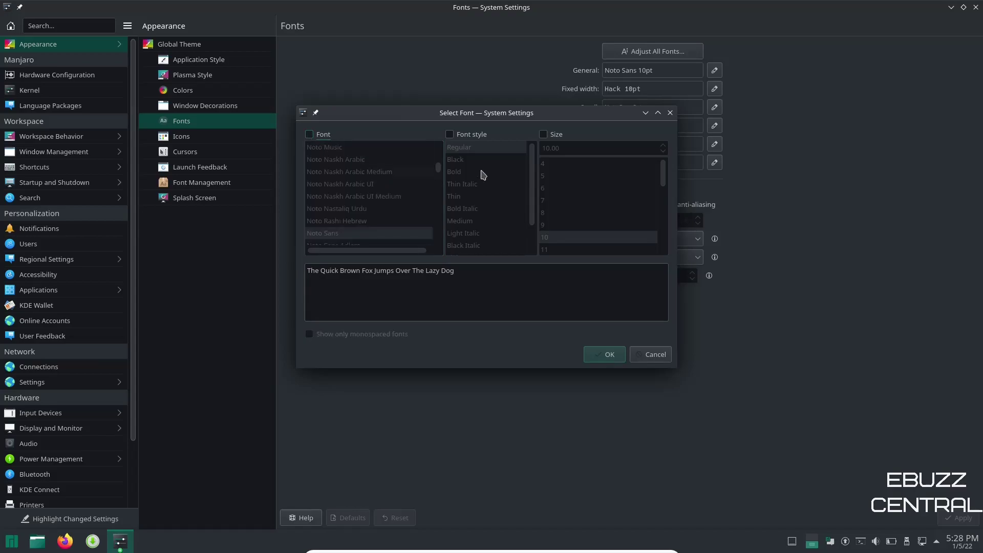
left_click(543, 134)
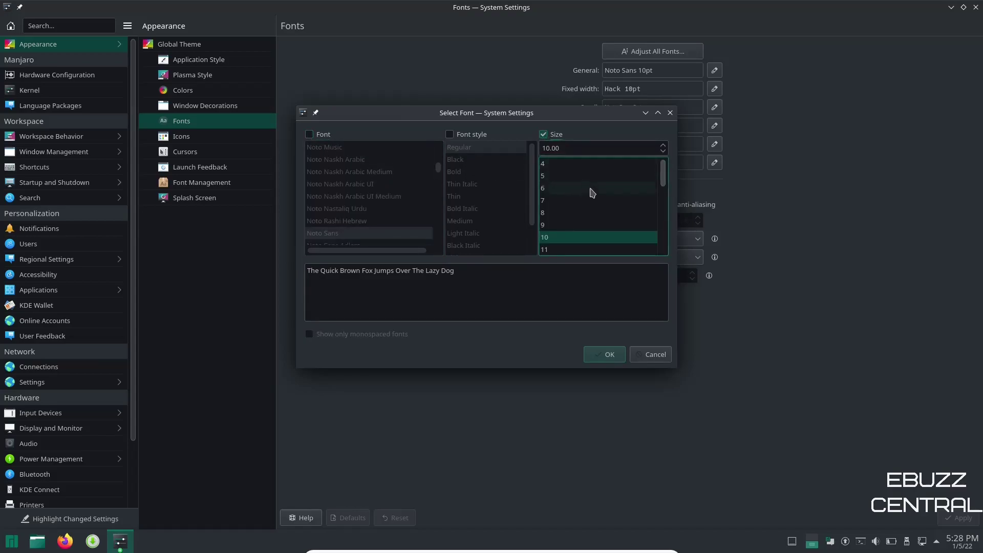
scroll(593, 191, "down", 1)
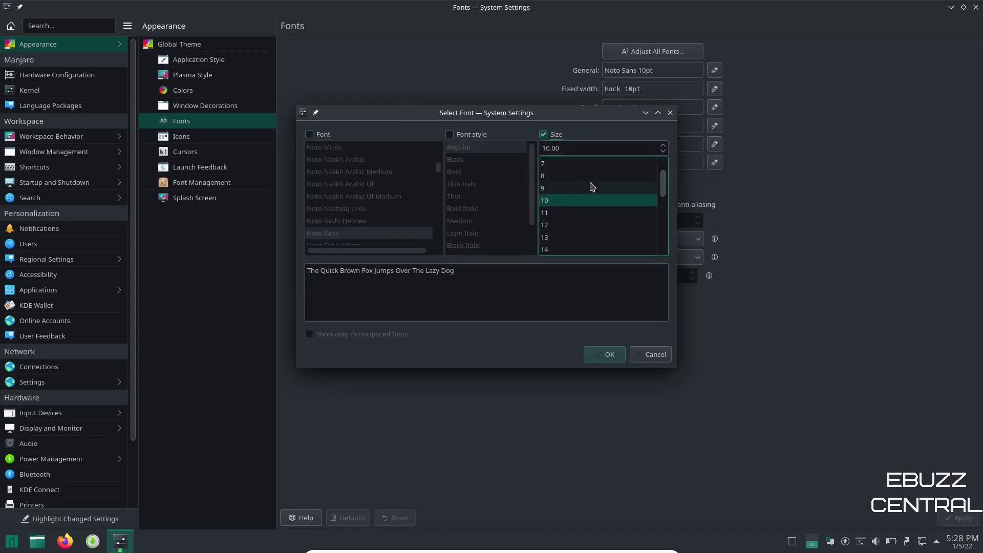
left_click(549, 228)
left_click(613, 357)
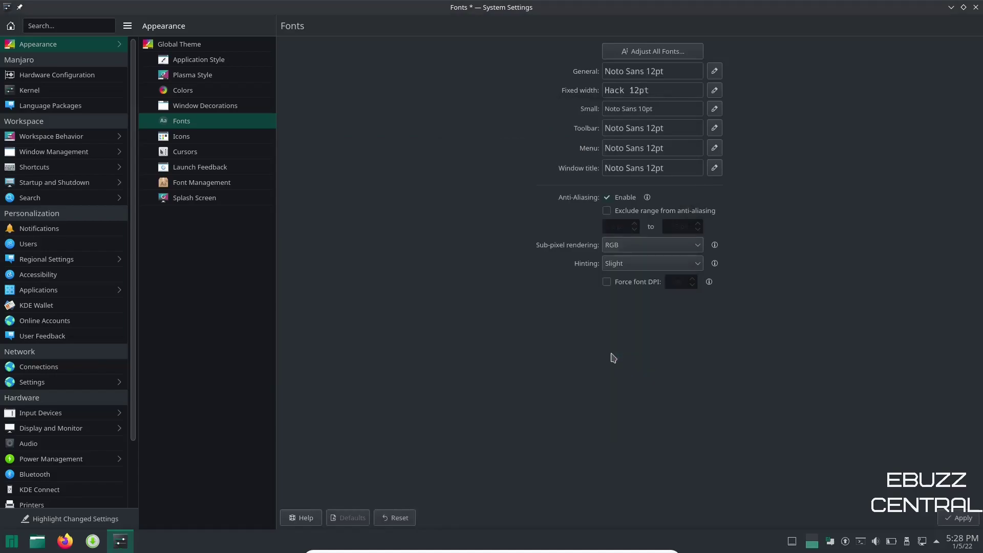
left_click(954, 519)
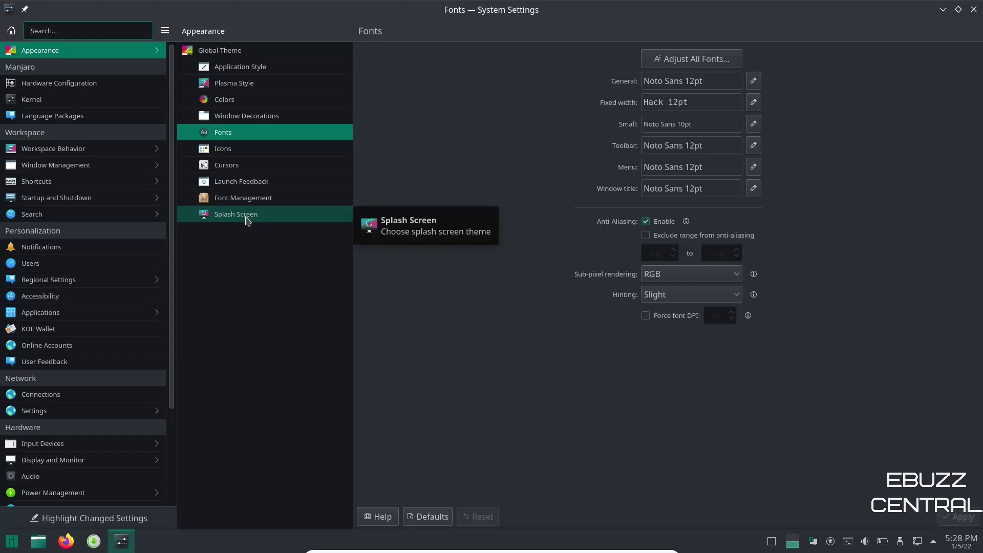
- Open Hardware Configuration and inspect the video-virtualmachine driver's Remove/Reinstall actions without changing anything
left_click(53, 86)
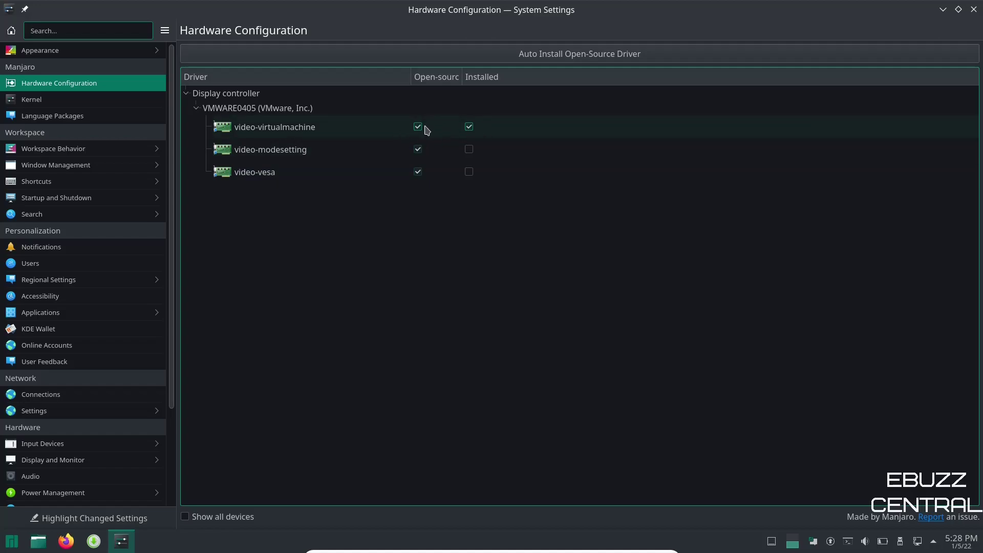
right_click(304, 134)
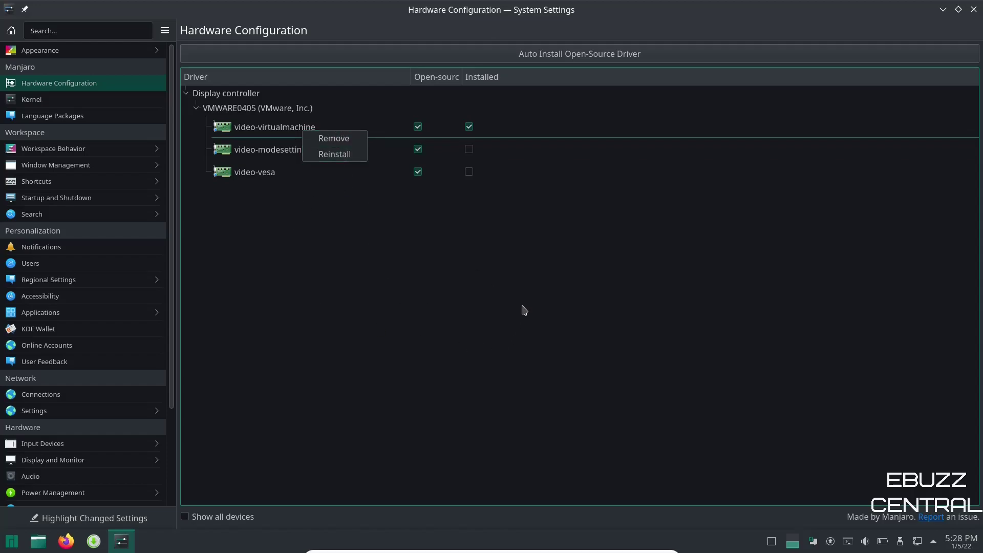
left_click(509, 330)
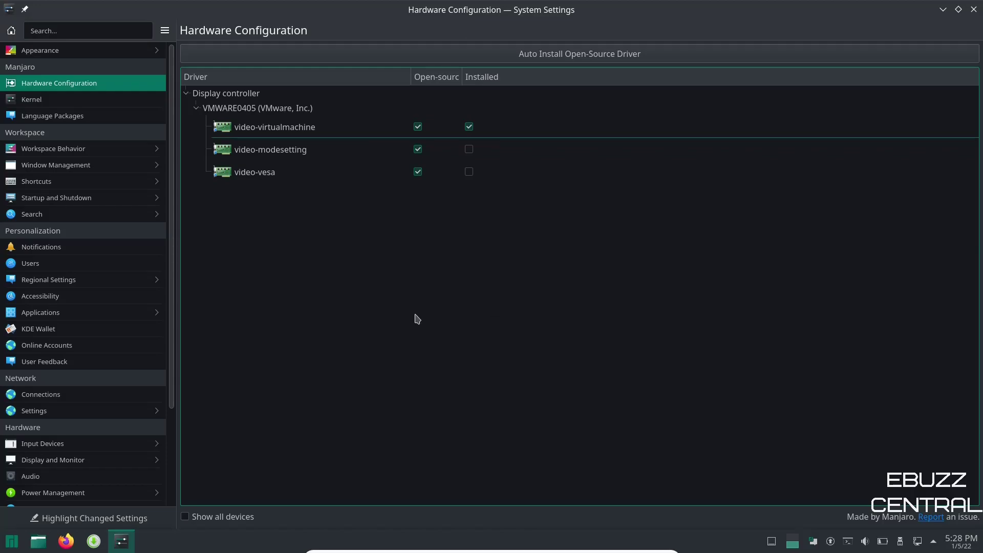
- Open the Kernel page showing Linux 5.15.12-1 (linux515) running and installed, then scroll the sidebar
left_click(38, 103)
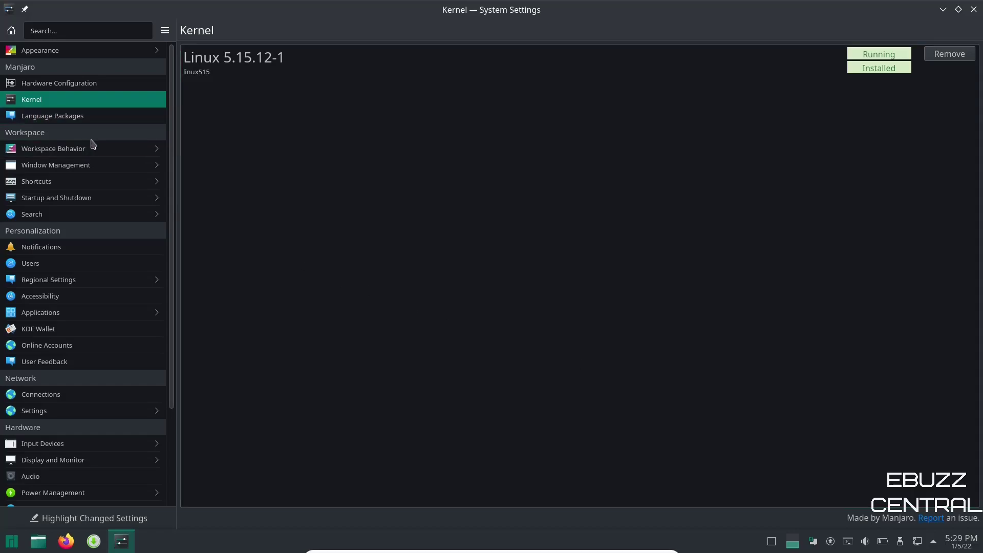
scroll(93, 145, "down", 4)
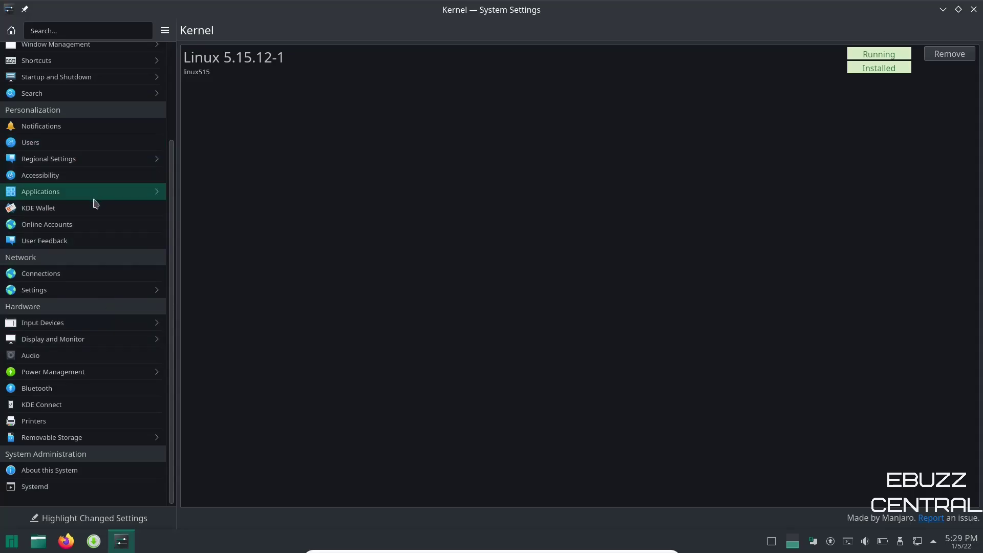
- Open About this System to view Plasma 5.23.4, kernel 5.15.12-1-MANJARO and 2.5 GiB RAM
left_click(72, 470)
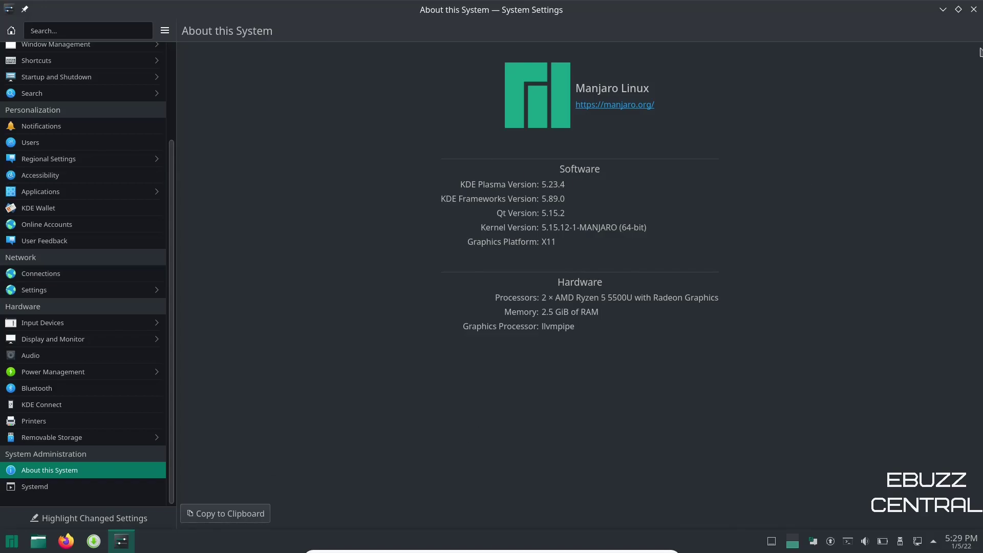
- Close System Settings, then open and dismiss the Application Launcher menu
left_click(973, 11)
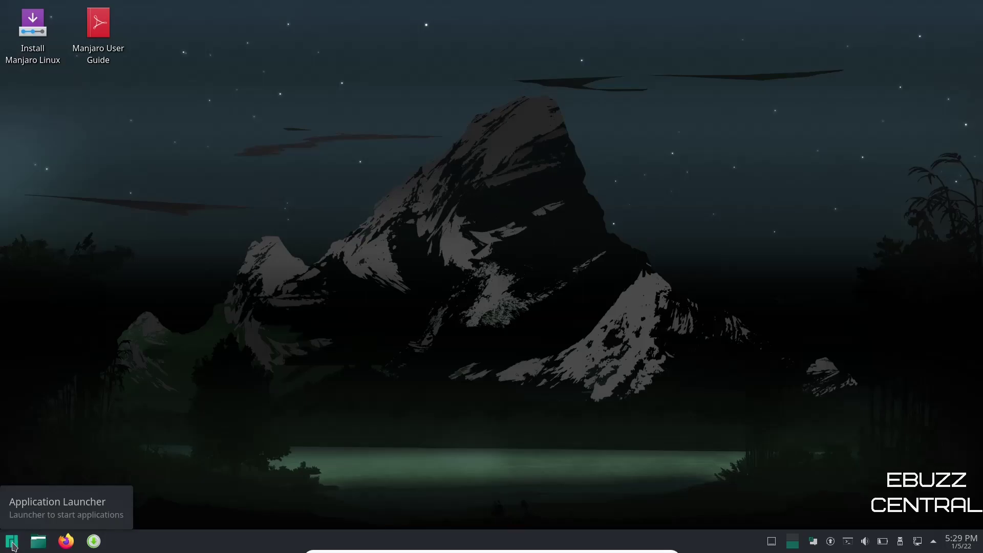
left_click(11, 542)
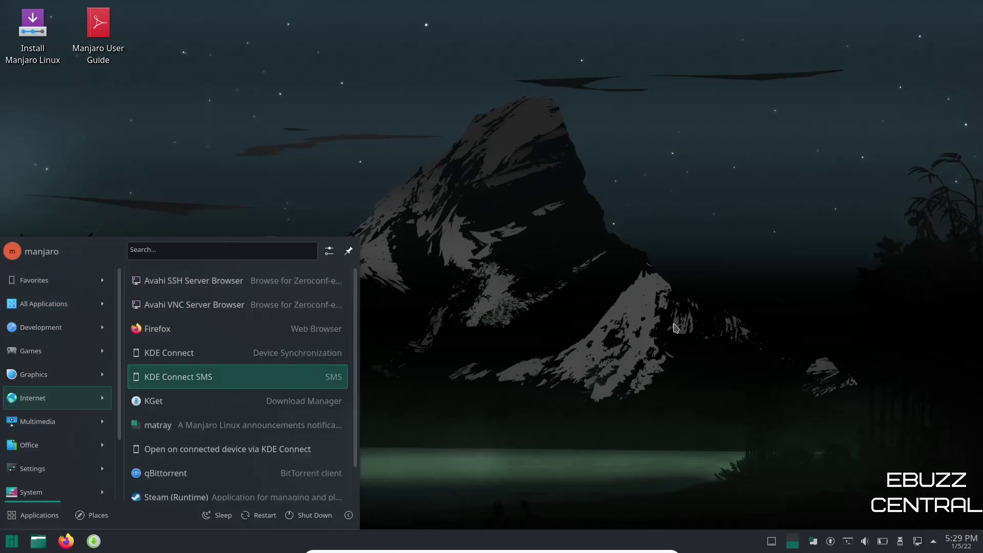
key("Escape")
- Switch the launcher to the full-screen Application Dashboard via Show Alternatives, then open and close it
right_click(12, 545)
left_click(42, 474)
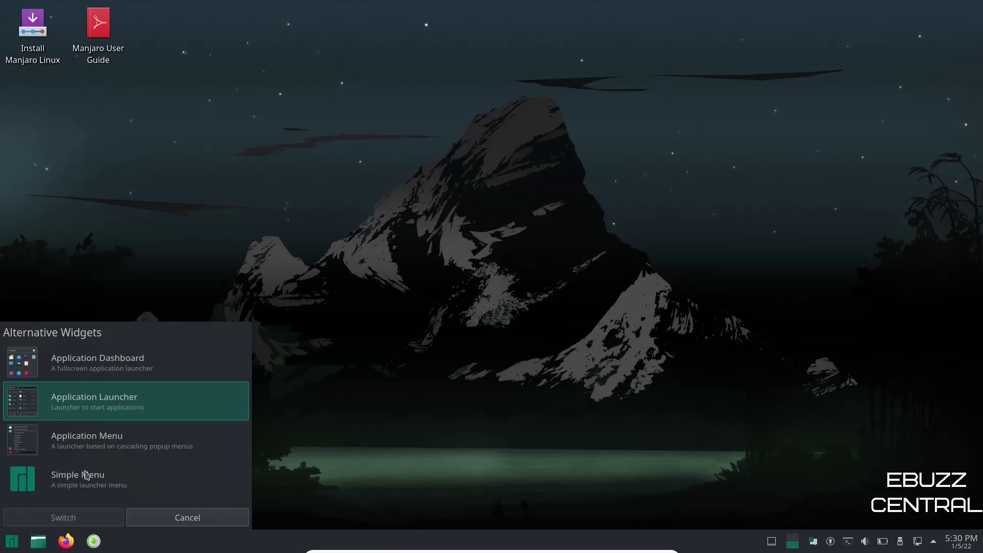
left_click(89, 369)
left_click(115, 519)
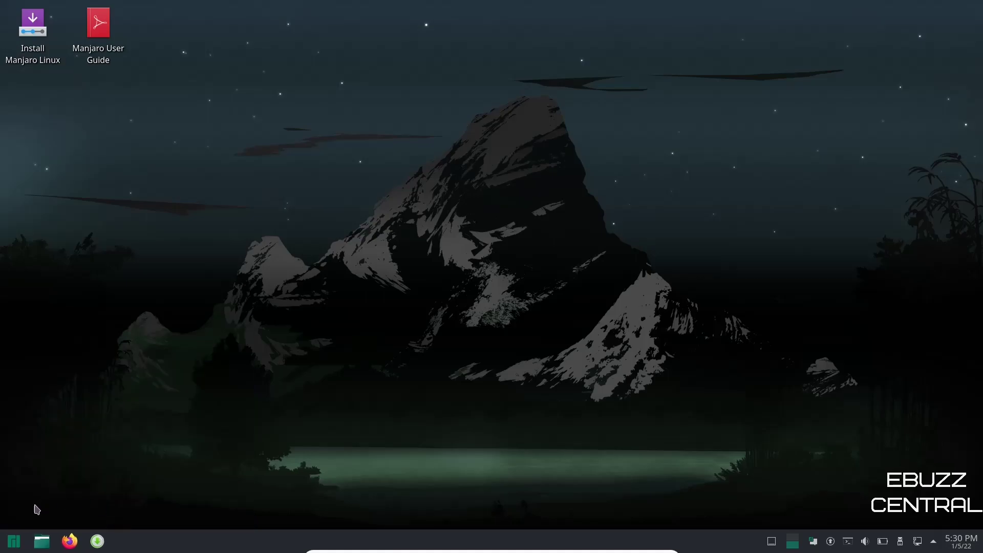
left_click(14, 542)
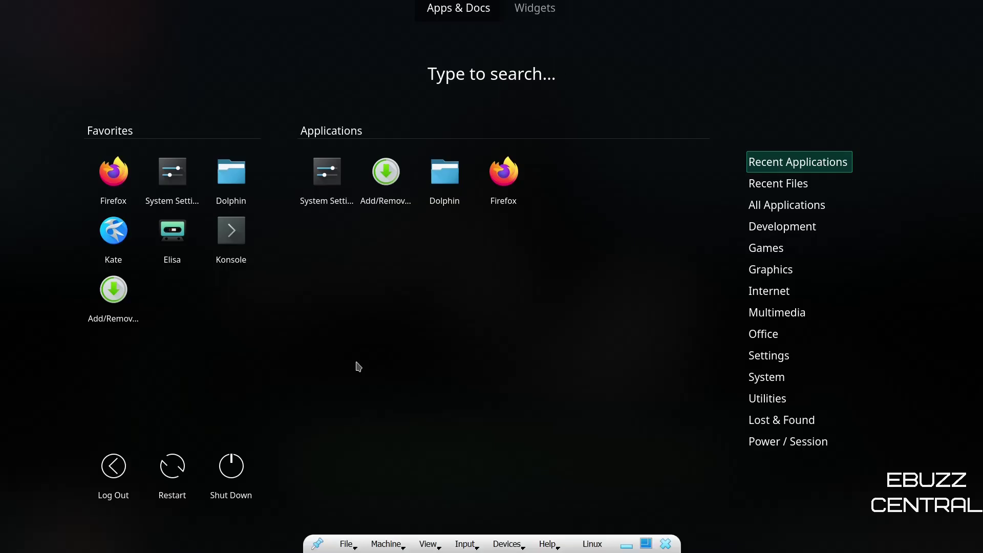
left_click(445, 355)
- Switch the launcher to the cascading Application Menu and browse its submenus
right_click(15, 542)
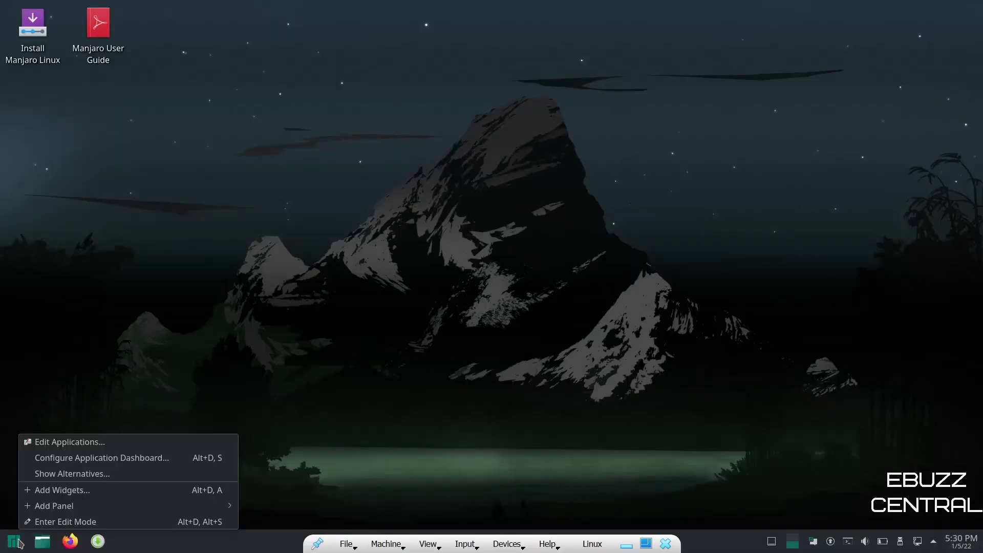
left_click(69, 474)
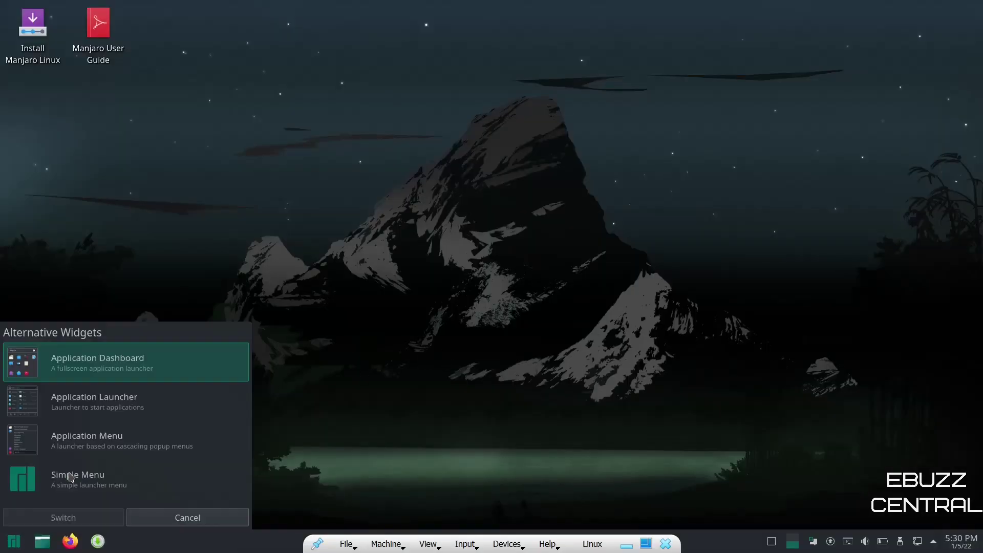
left_click(66, 448)
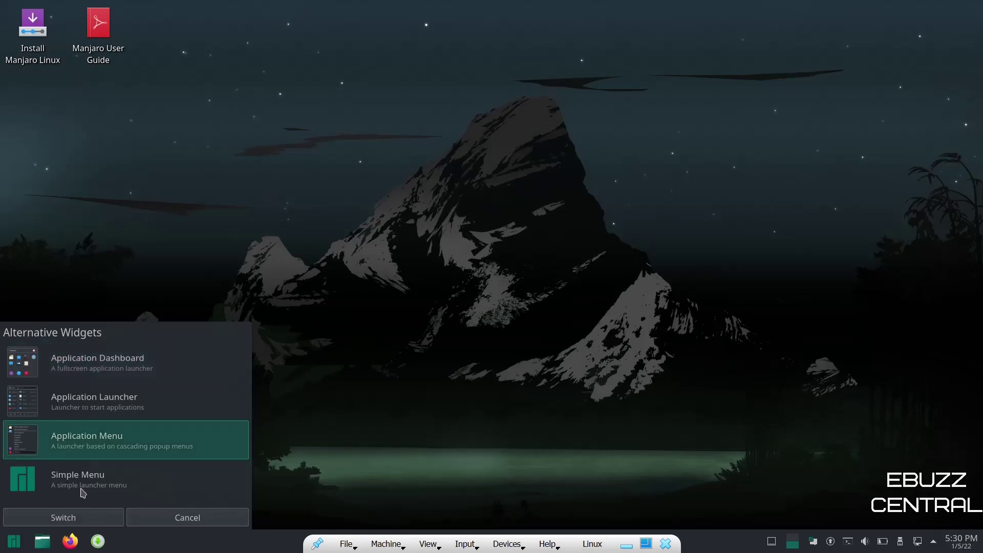
left_click(88, 518)
left_click(14, 542)
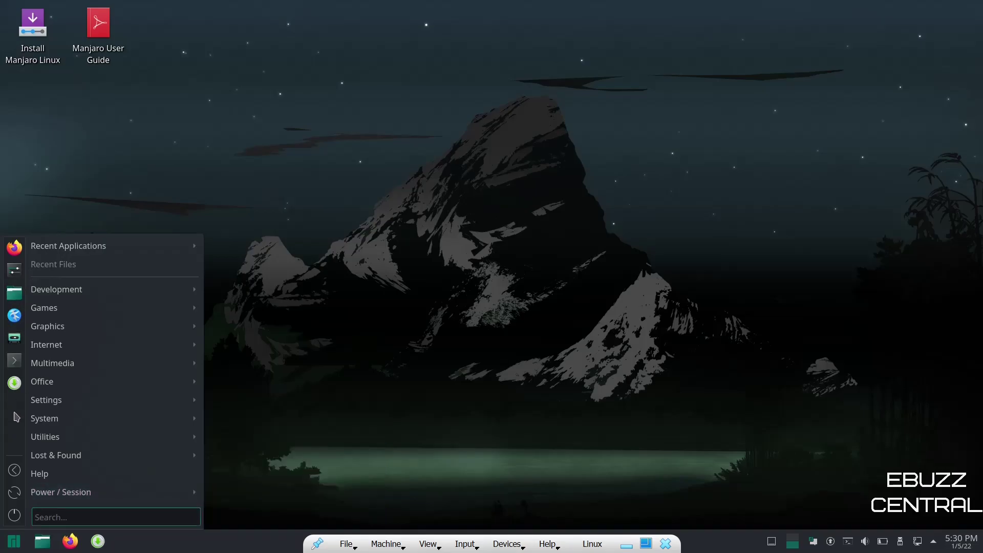
mouse_move(86, 299)
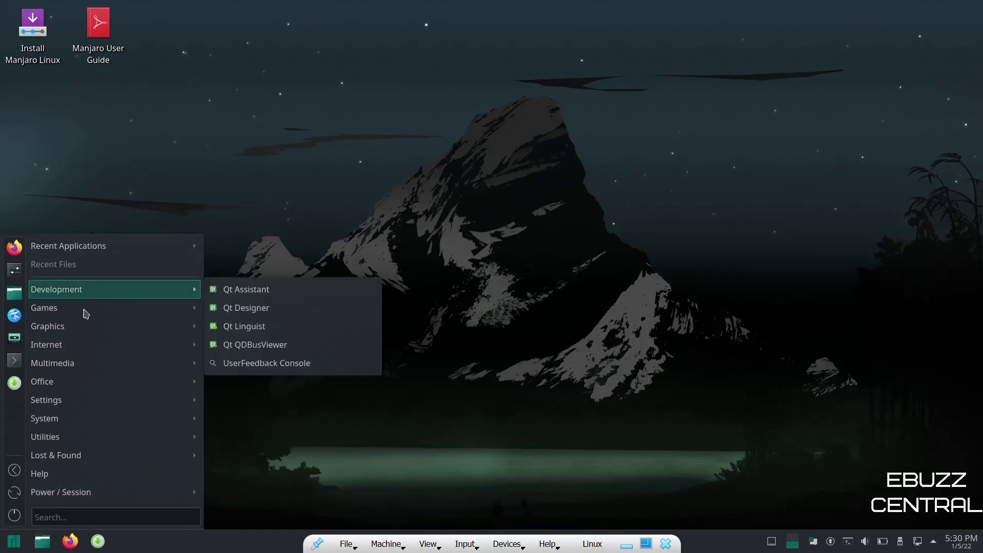
mouse_move(89, 403)
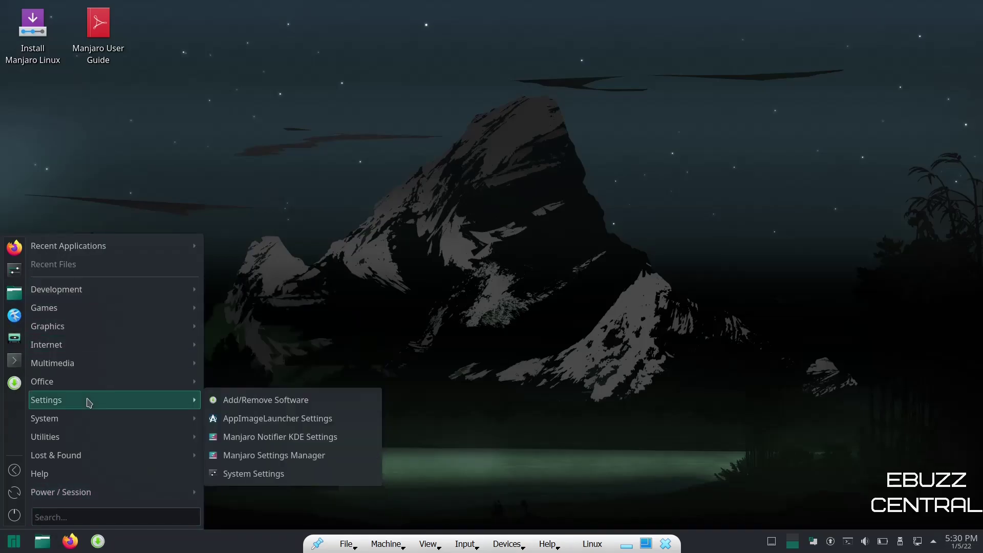
left_click(522, 309)
- Switch the launcher to Simple Menu and browse its app categories
right_click(14, 542)
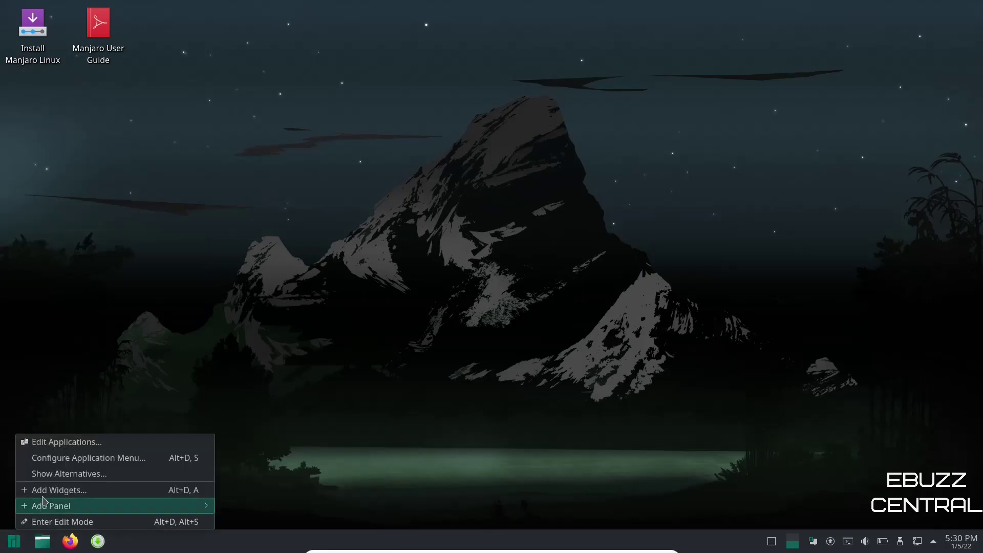
left_click(51, 474)
left_click(56, 520)
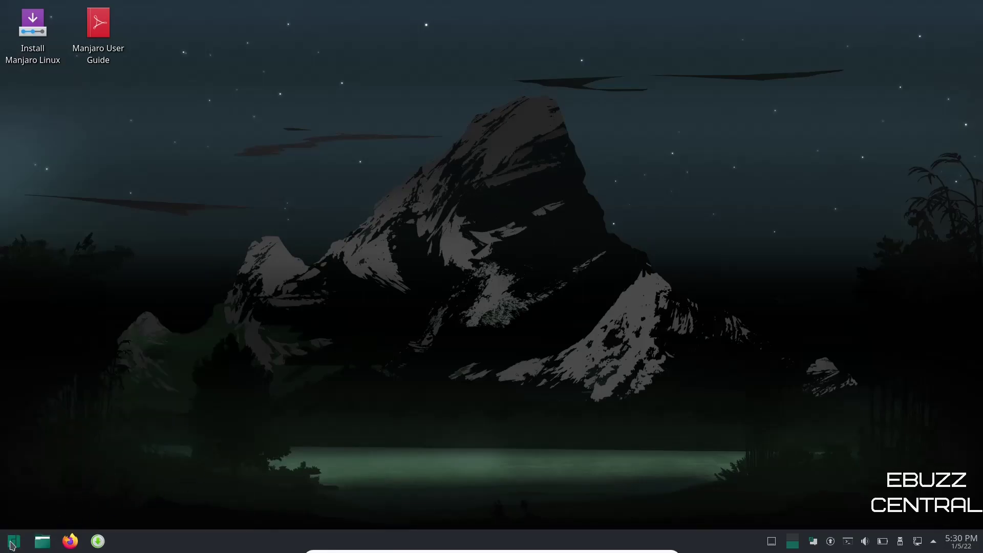
left_click(14, 543)
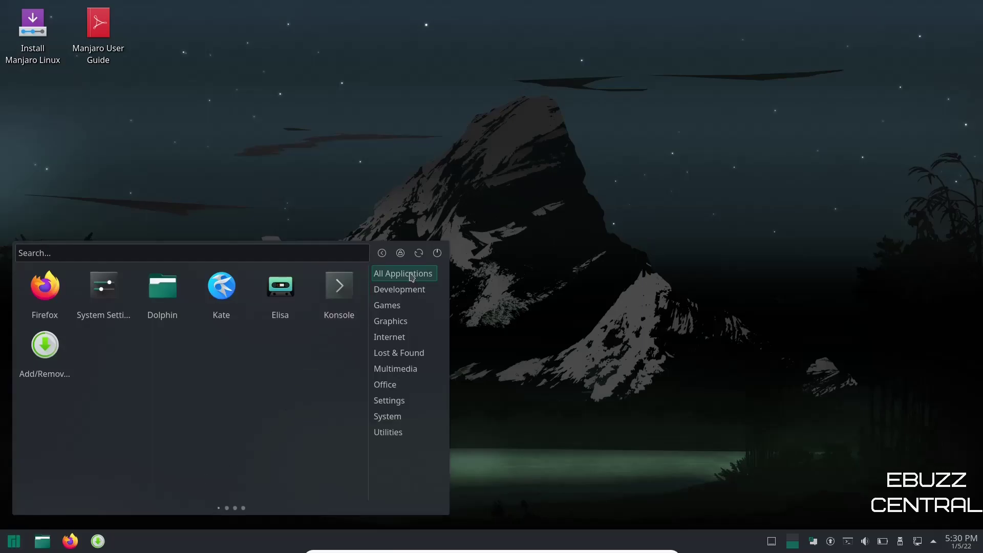
left_click(399, 306)
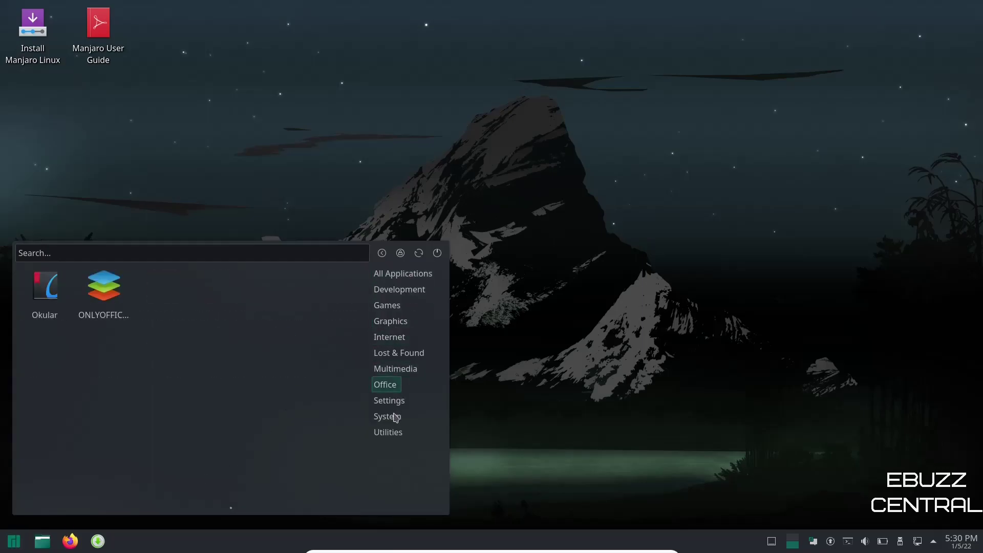
mouse_move(396, 439)
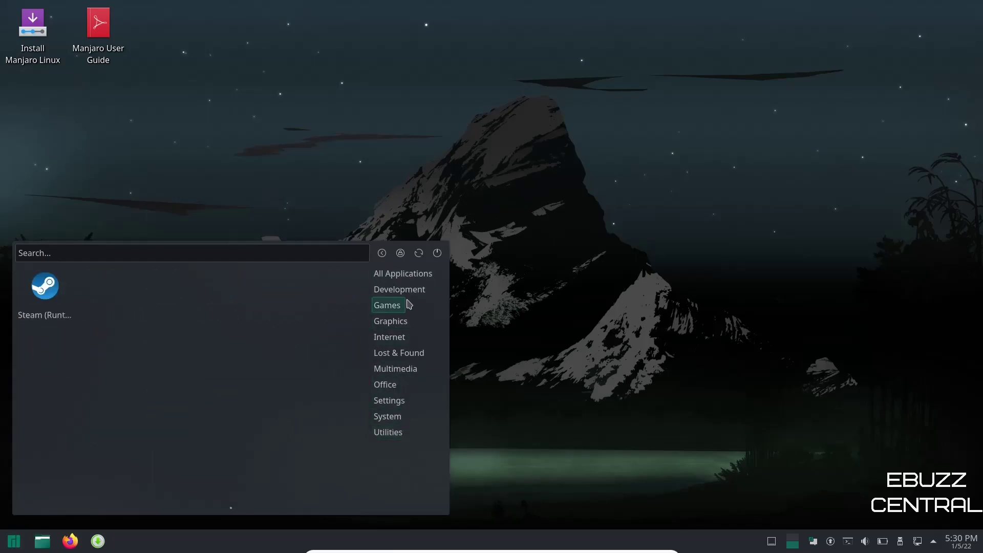
left_click(554, 298)
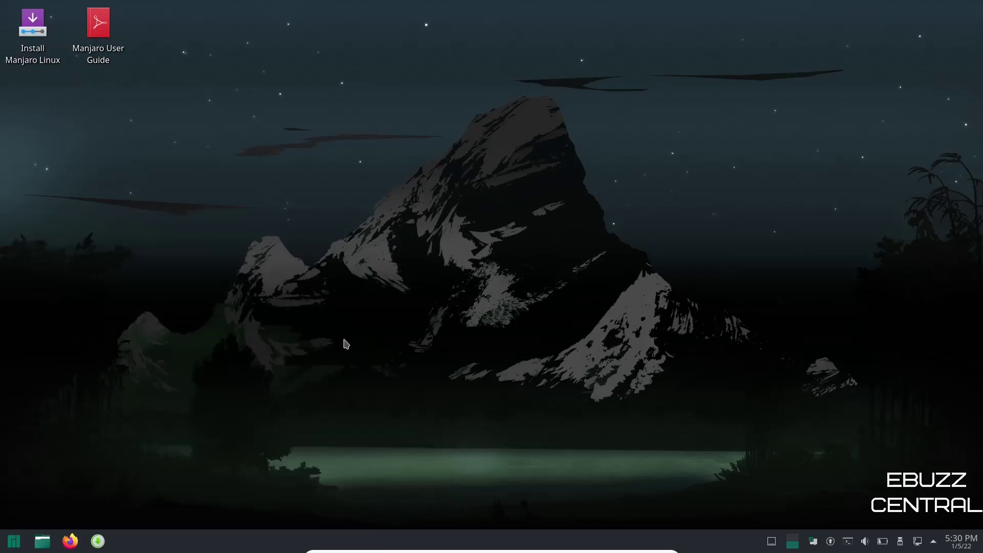
- Switch the launcher back to the standard Application Launcher
right_click(14, 546)
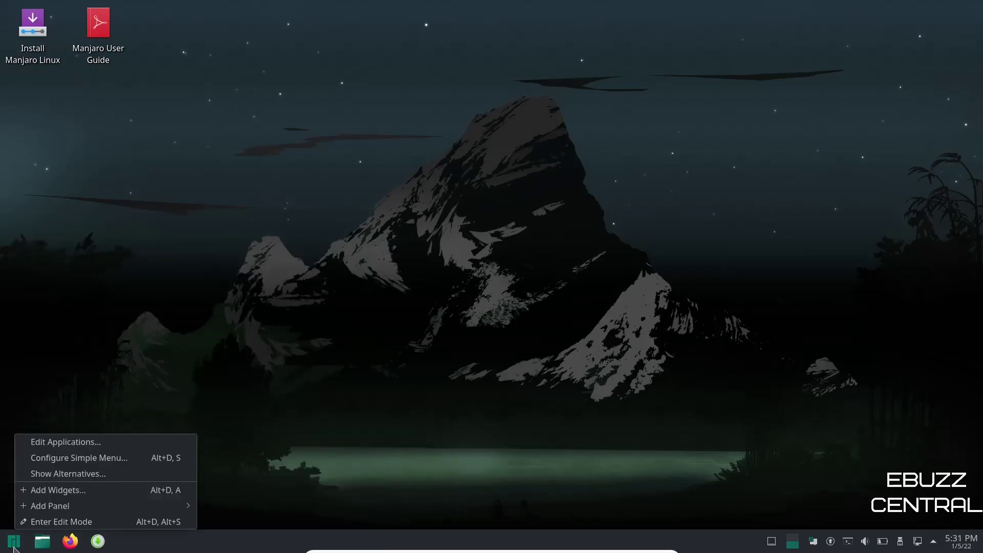
left_click(56, 475)
left_click(67, 411)
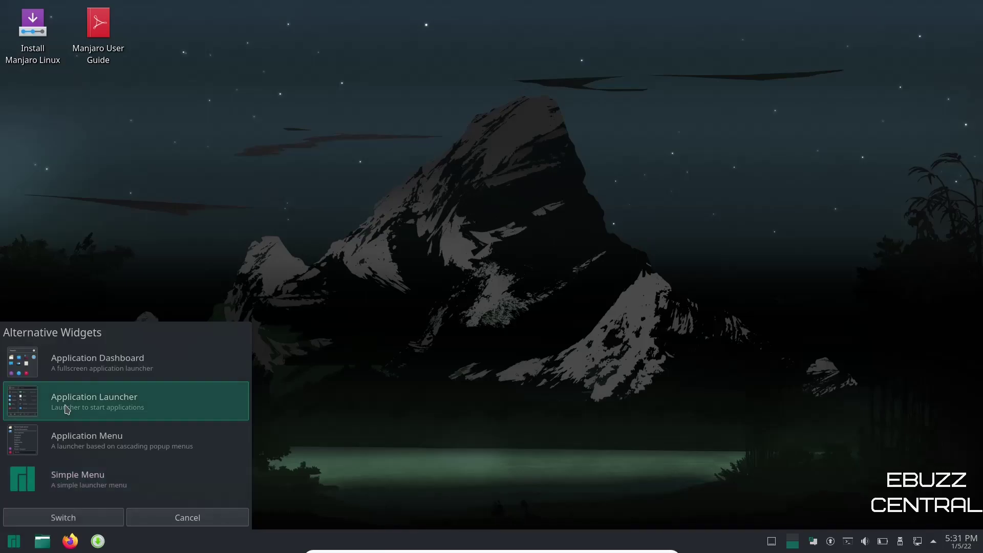
left_click(102, 517)
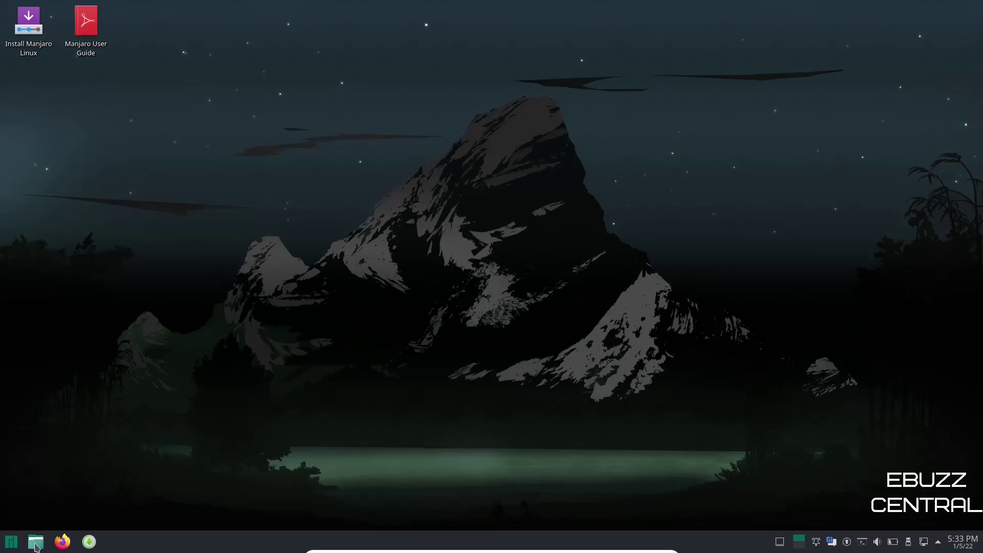
left_click(36, 542)
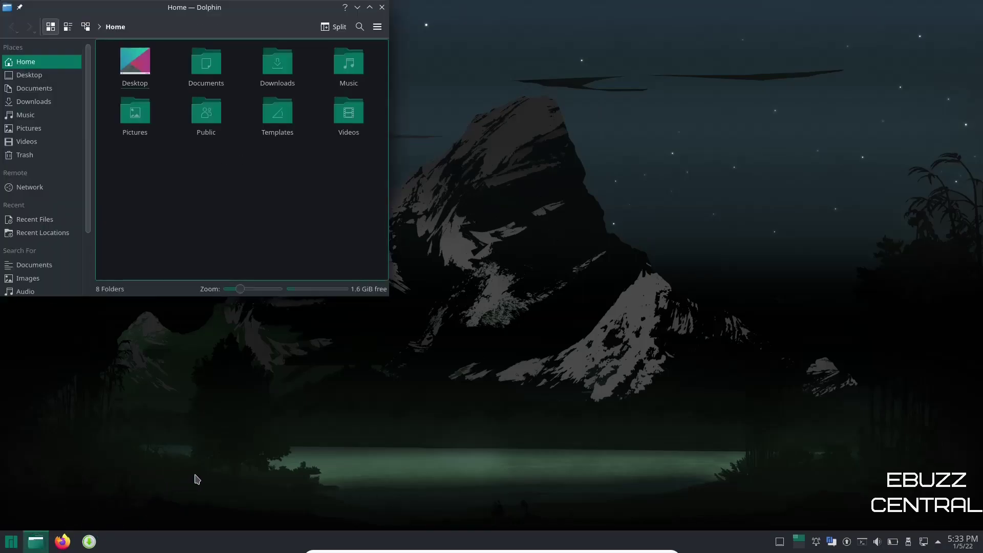
left_click_drag(266, 16, 523, 61)
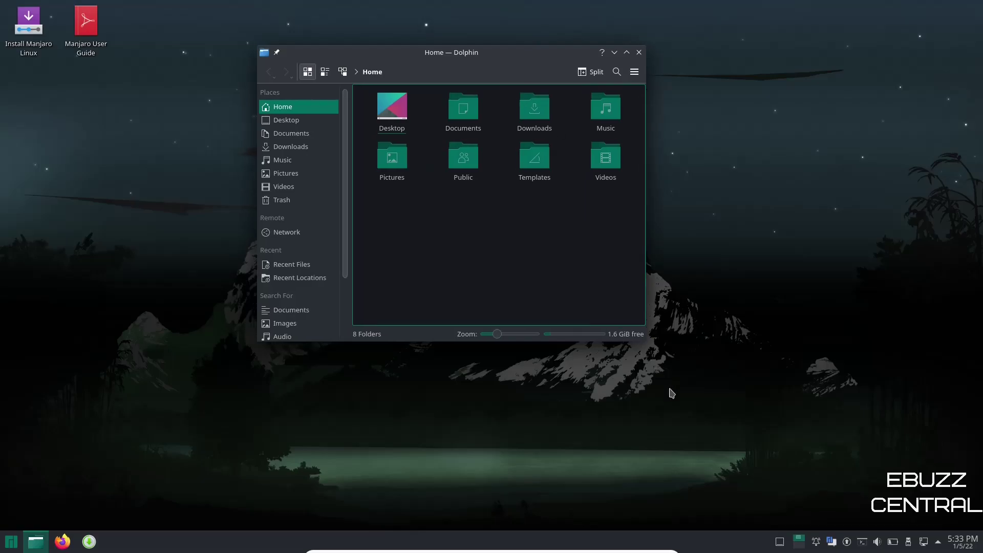
left_click_drag(644, 339, 722, 410)
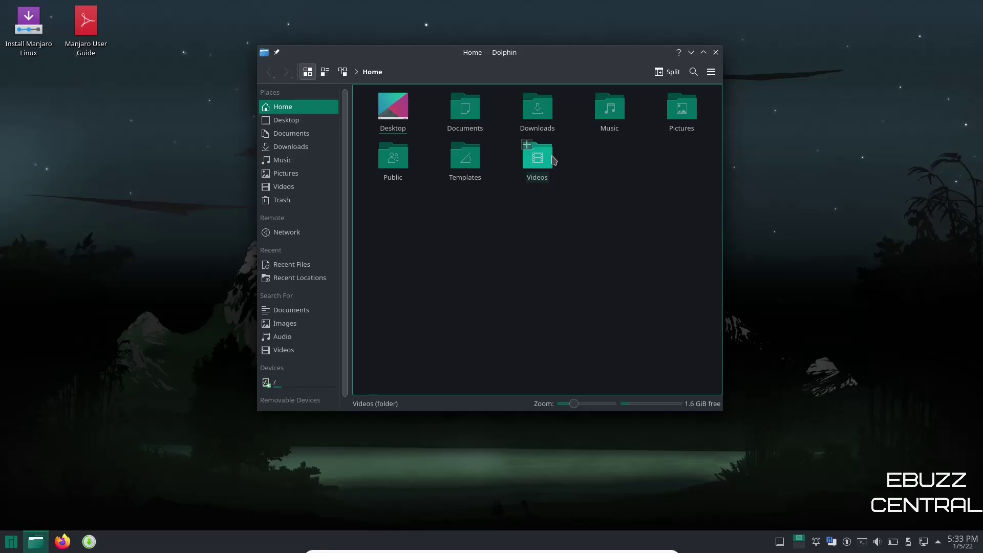
left_click(715, 53)
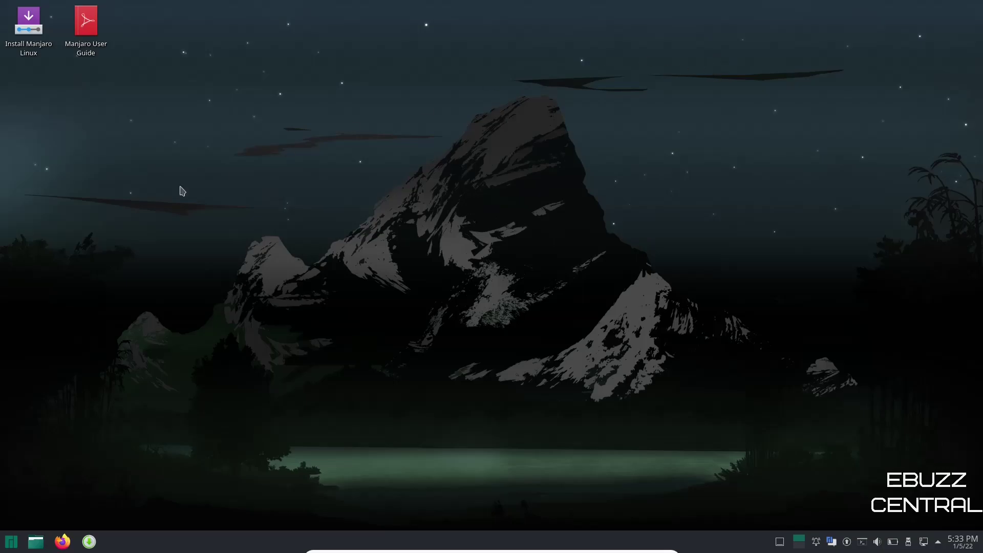
- Browse the launcher's Games, Graphics, Internet and Multimedia categories, ending on Office with ONLYOFFICE Desktop Editors
left_click(11, 542)
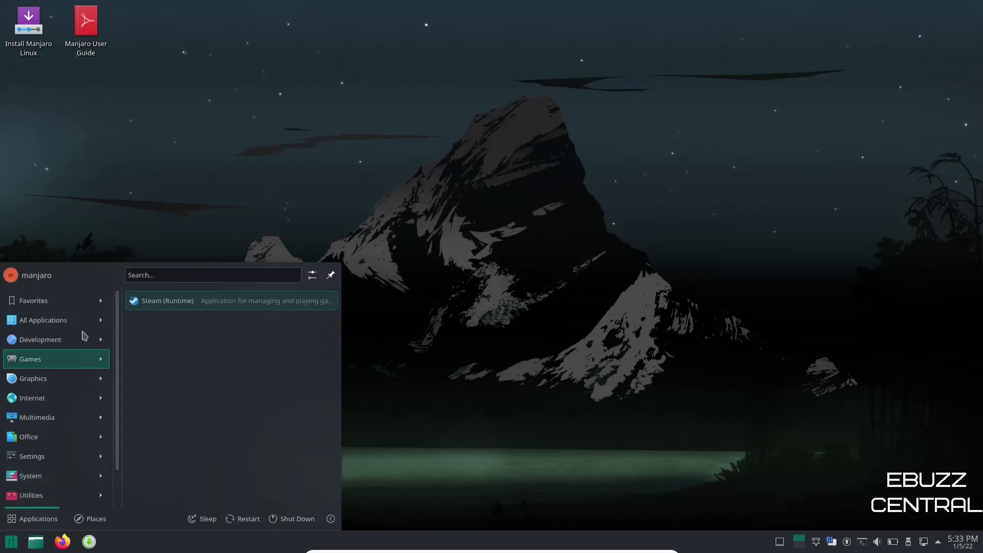
mouse_move(71, 327)
mouse_move(61, 347)
mouse_move(51, 379)
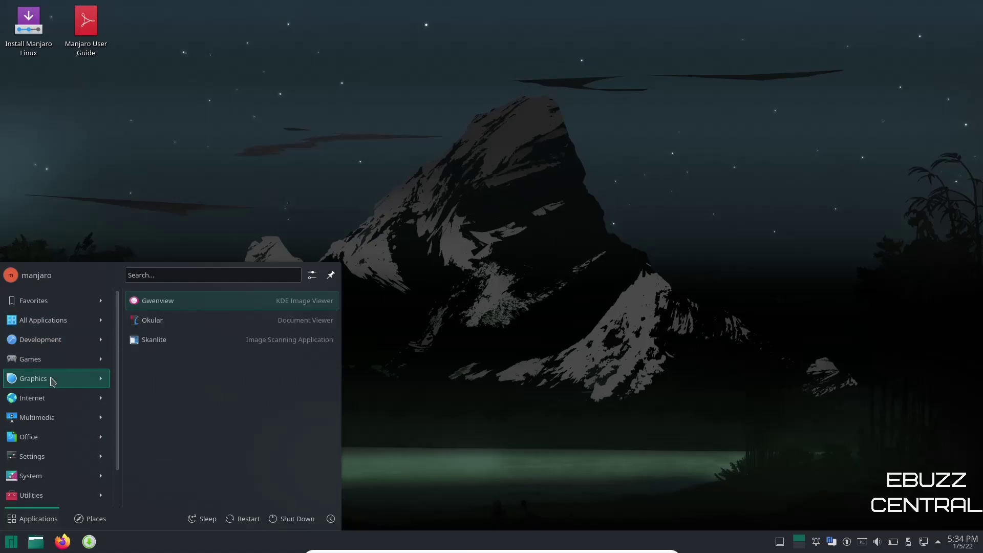
mouse_move(52, 402)
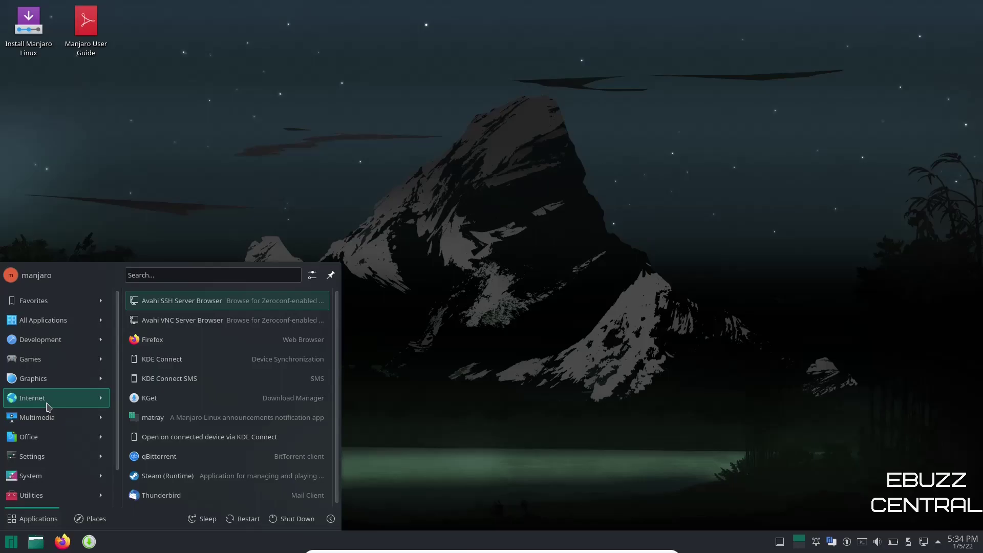
mouse_move(55, 426)
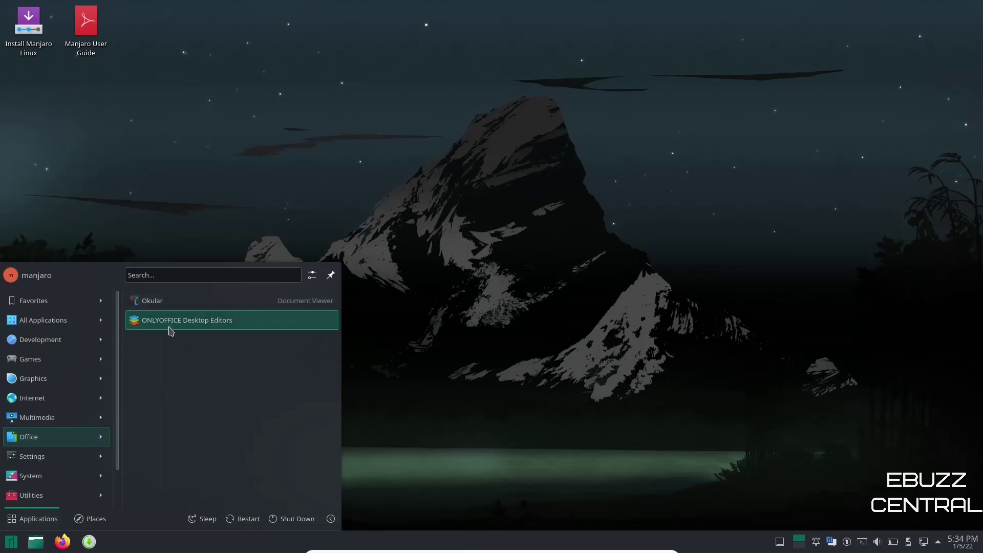
- Launch ONLYOFFICE Desktop Editors maximised and apply the Dark interface theme in Settings
left_click(170, 328)
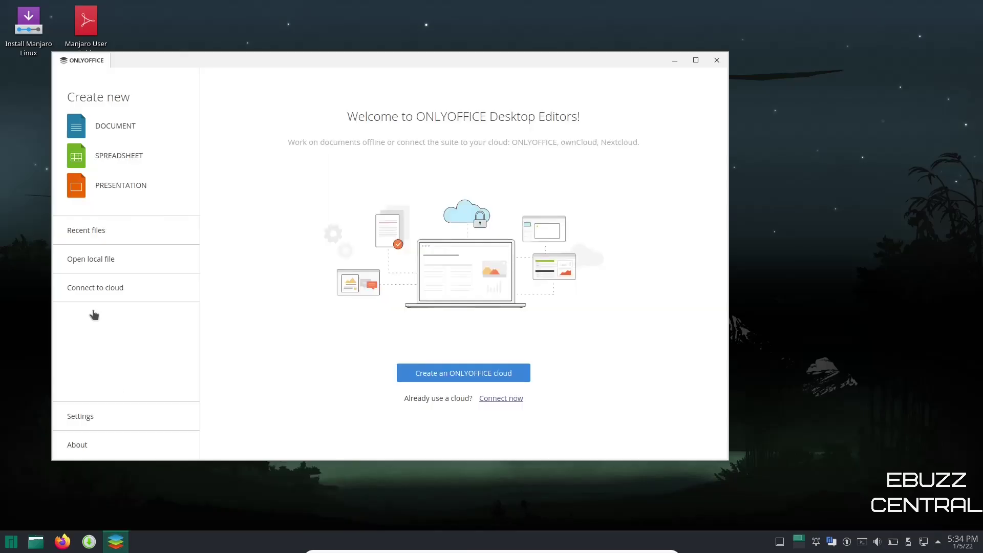
left_click(695, 58)
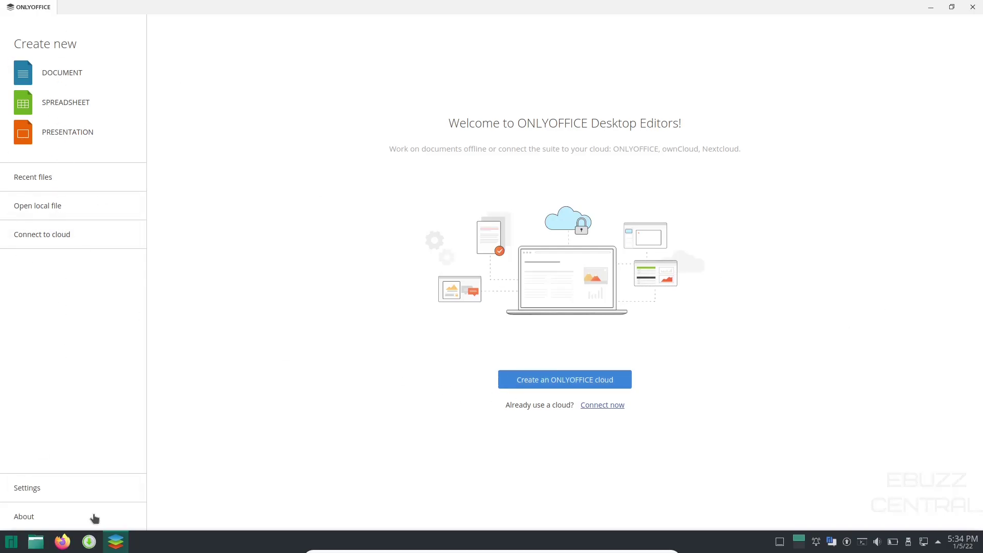
left_click(33, 488)
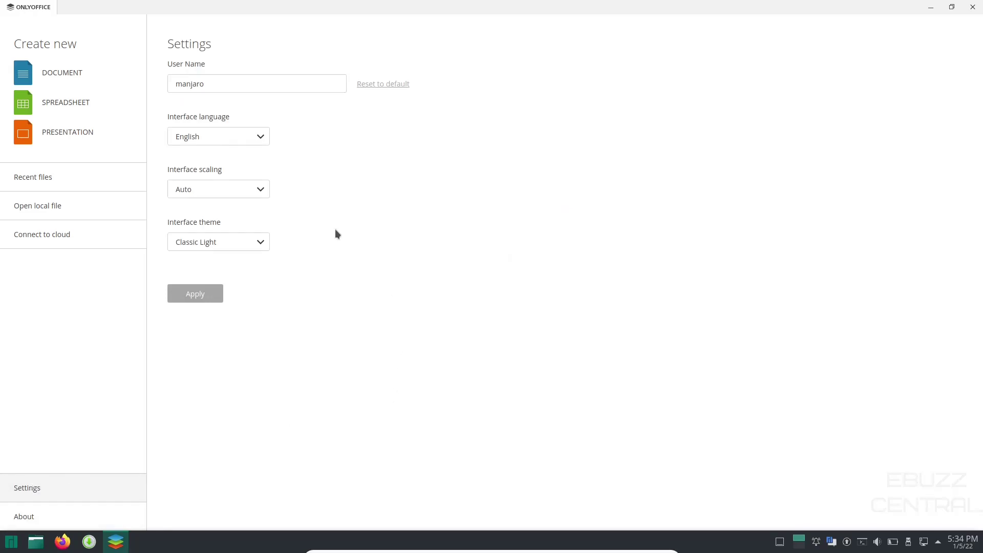
left_click(258, 244)
left_click(216, 288)
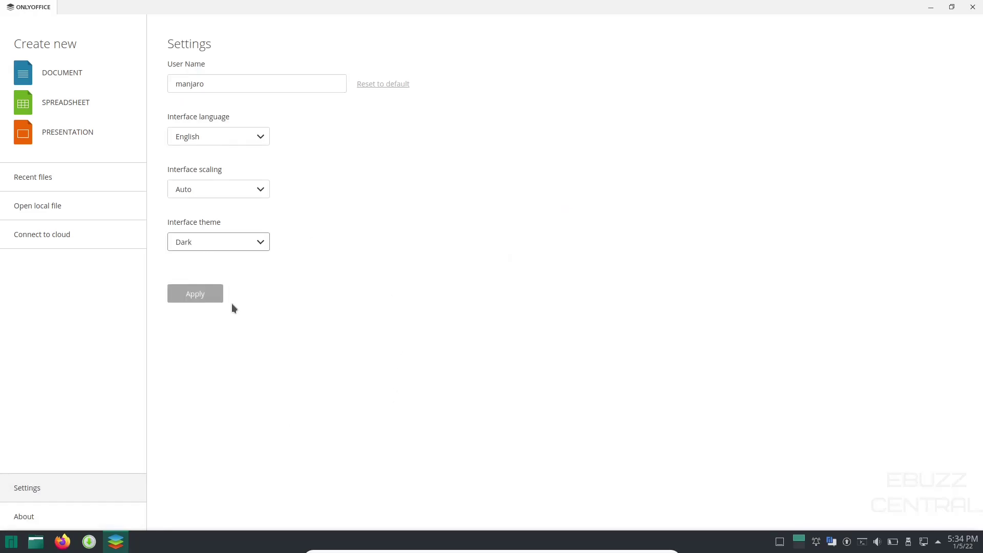
left_click(210, 294)
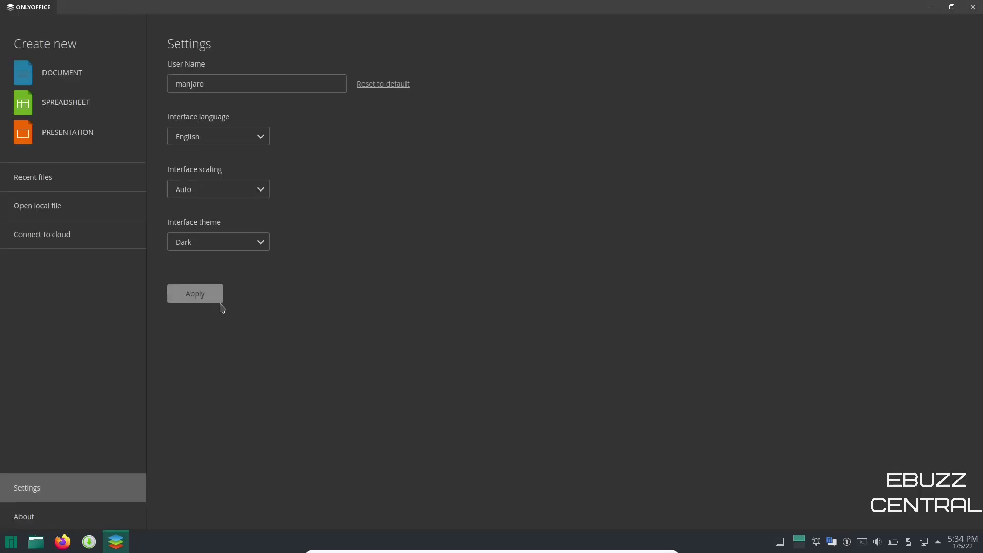
- Apply 150% interface scaling, then set it back to 100% and apply
left_click(261, 192)
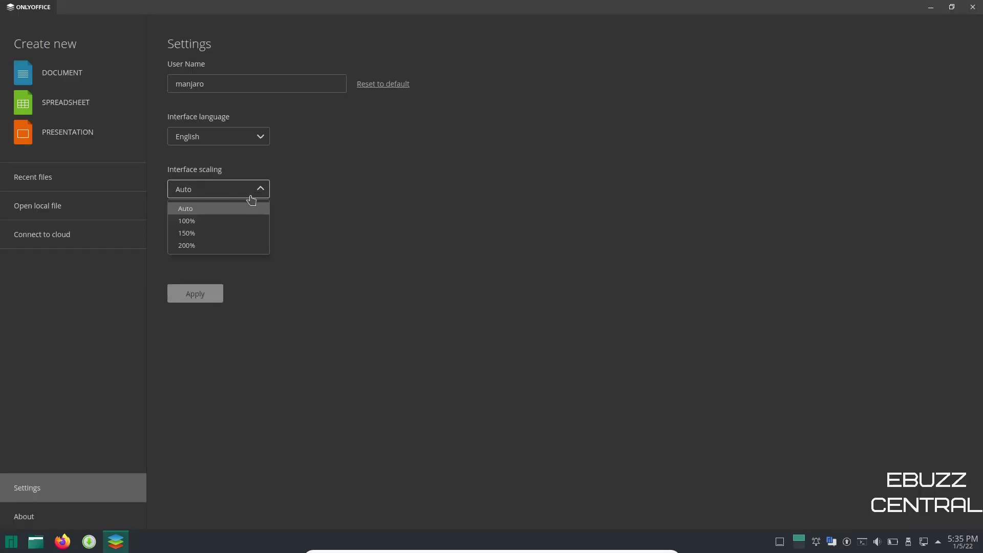
left_click(206, 233)
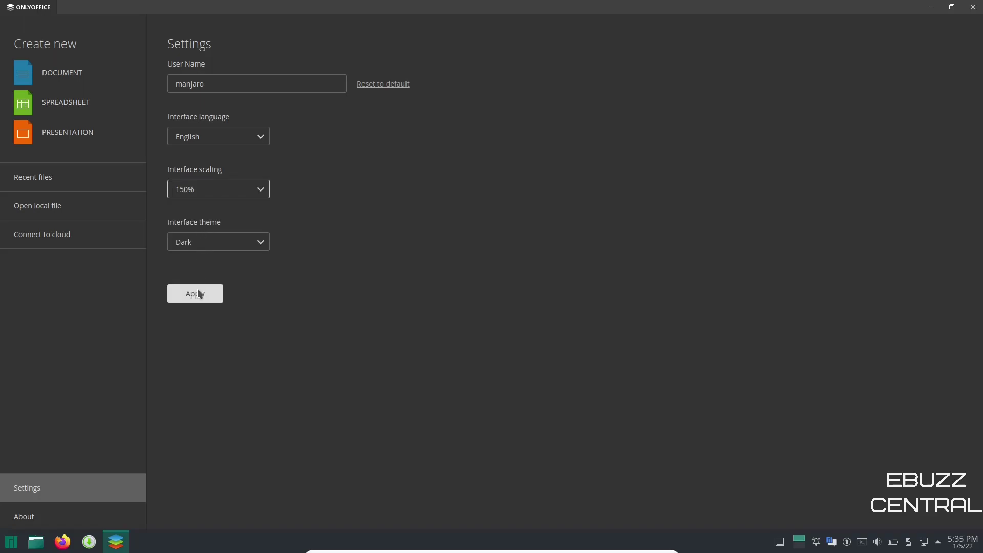
left_click(197, 291)
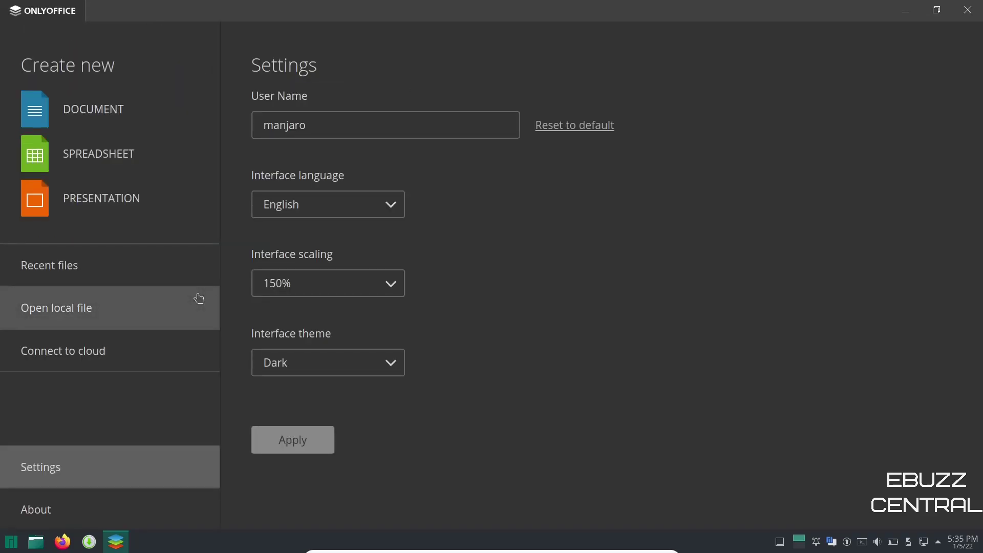
left_click(369, 287)
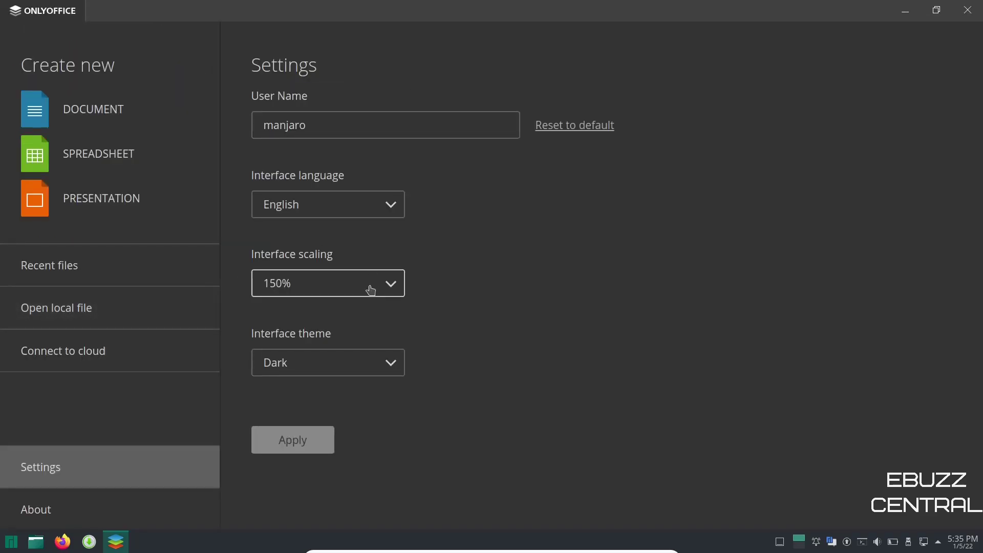
left_click(289, 334)
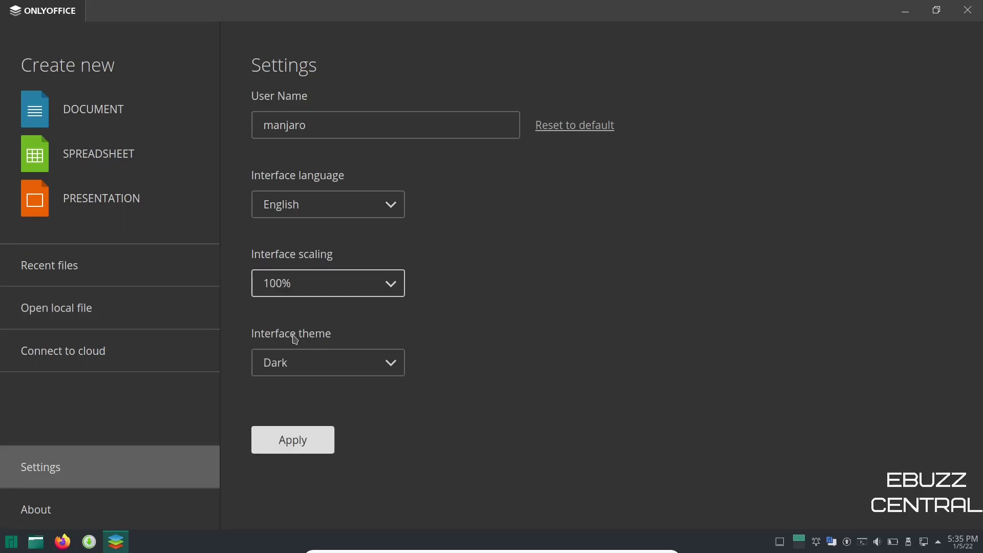
left_click(301, 441)
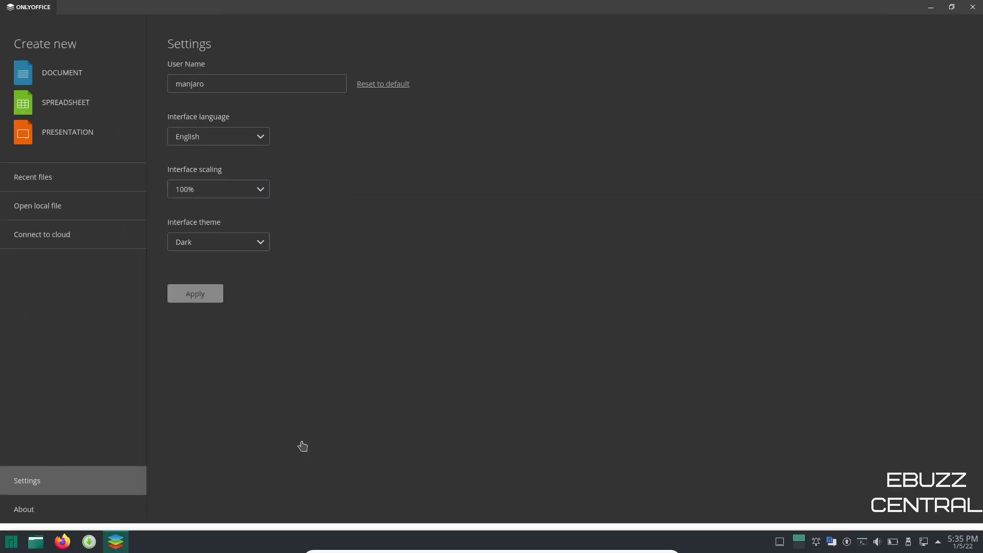
- Create a blank document and browse the Insert through Plugins ribbon tabs, ending on Home
left_click(50, 78)
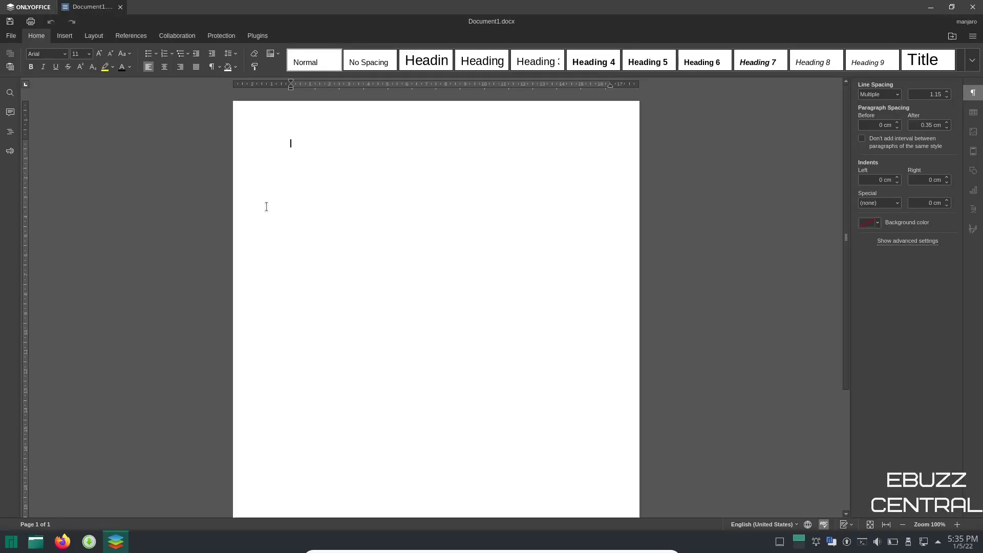
left_click(65, 36)
left_click(94, 36)
left_click(130, 36)
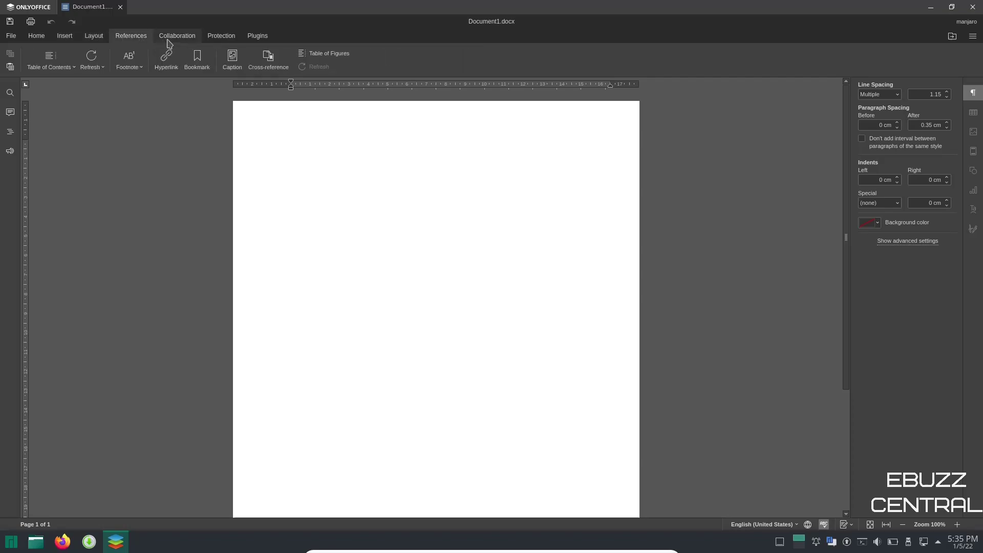
left_click(177, 36)
left_click(221, 36)
left_click(257, 36)
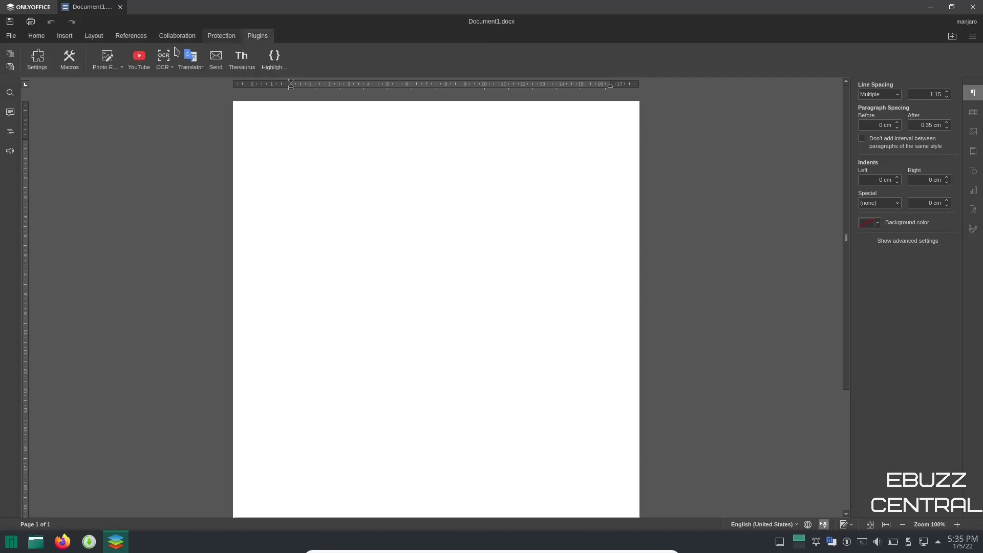
left_click(36, 36)
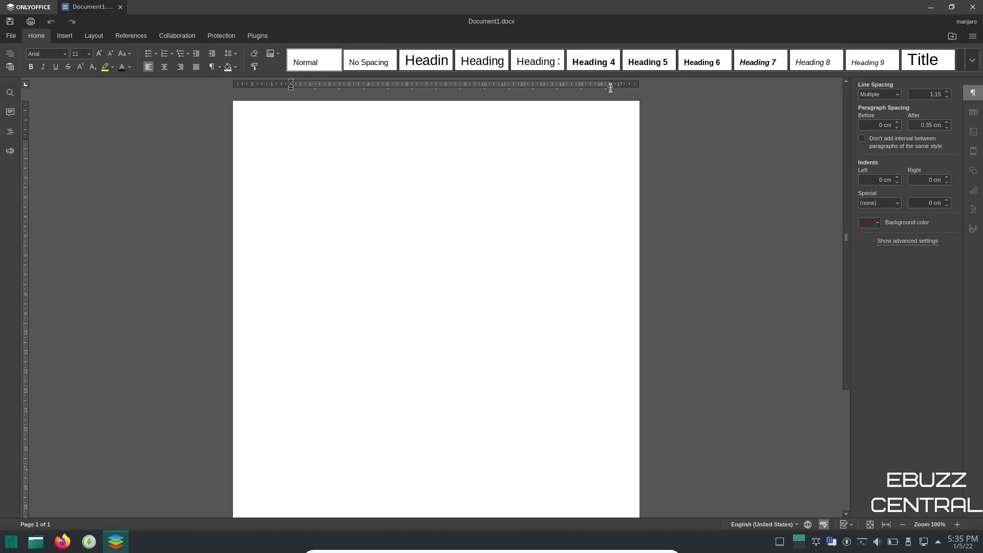
left_click(974, 12)
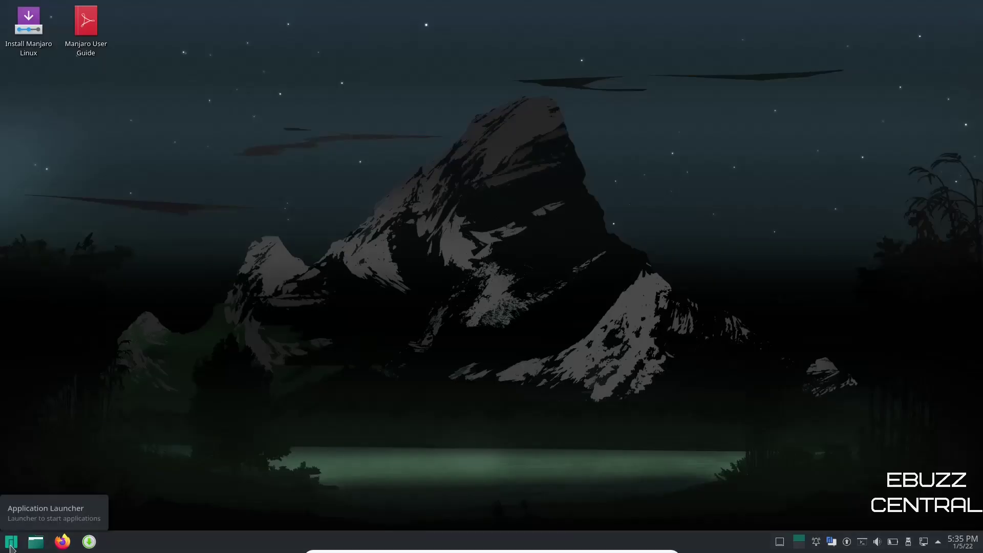
left_click(11, 544)
mouse_move(46, 459)
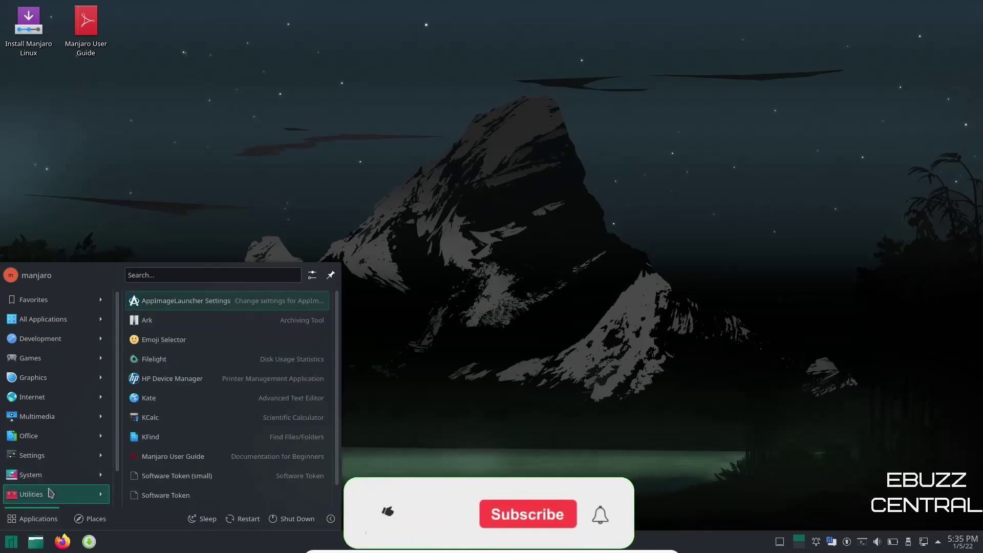
mouse_move(50, 479)
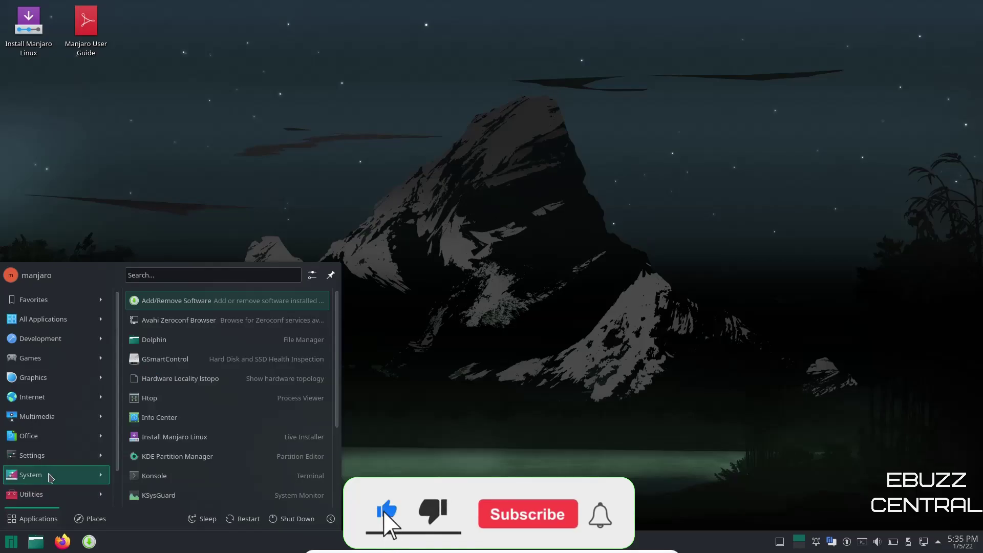
left_click(208, 399)
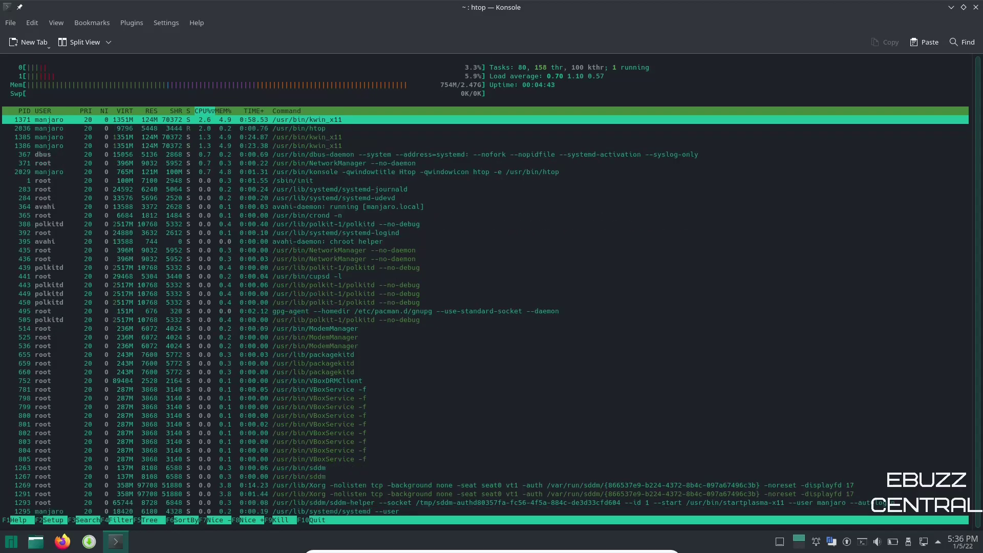
left_click(975, 9)
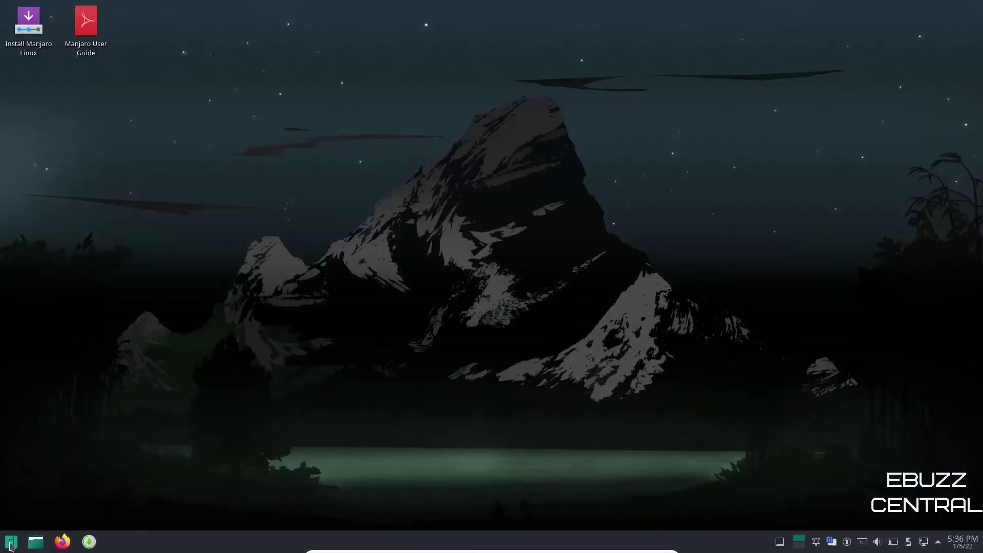
left_click(10, 545)
mouse_move(43, 476)
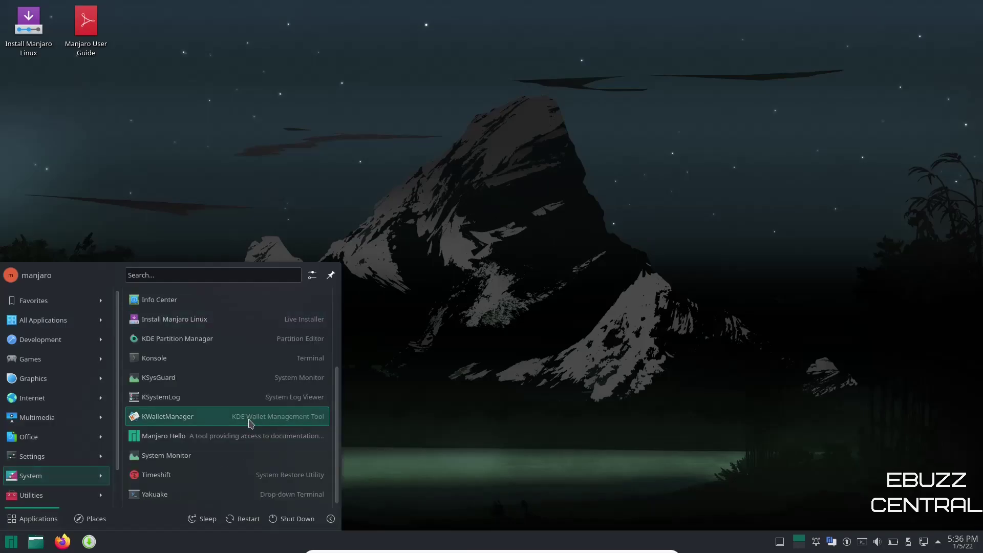
left_click(179, 478)
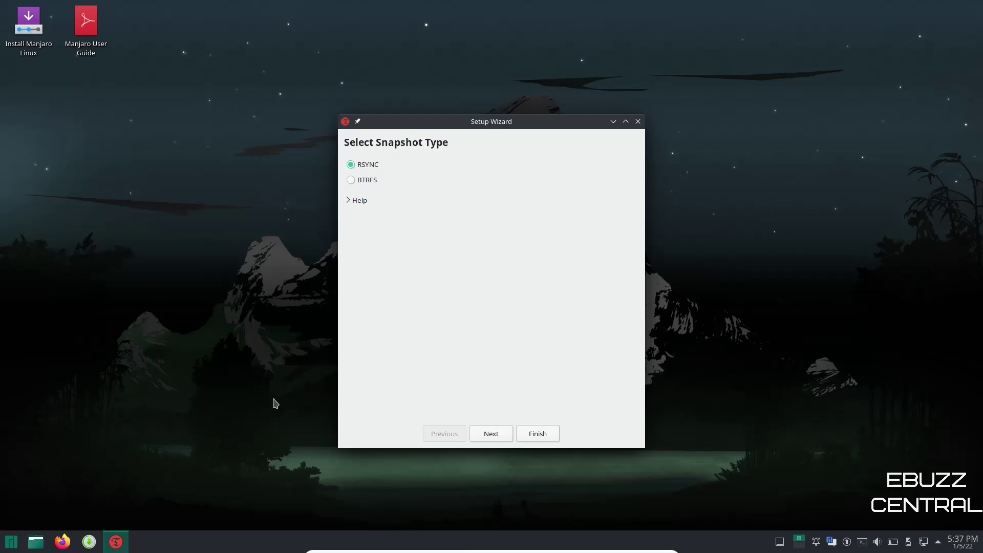
left_click(352, 180)
left_click(351, 165)
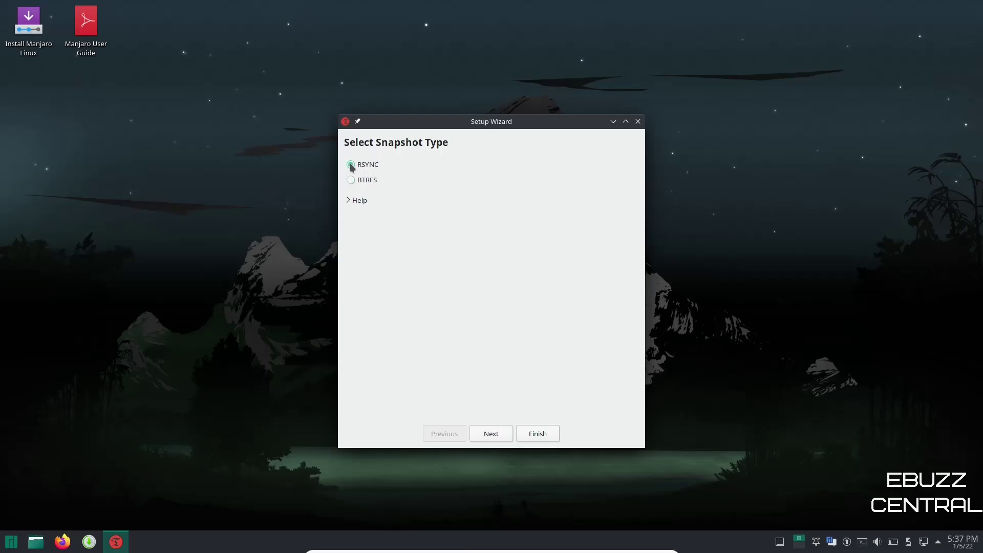
left_click(495, 434)
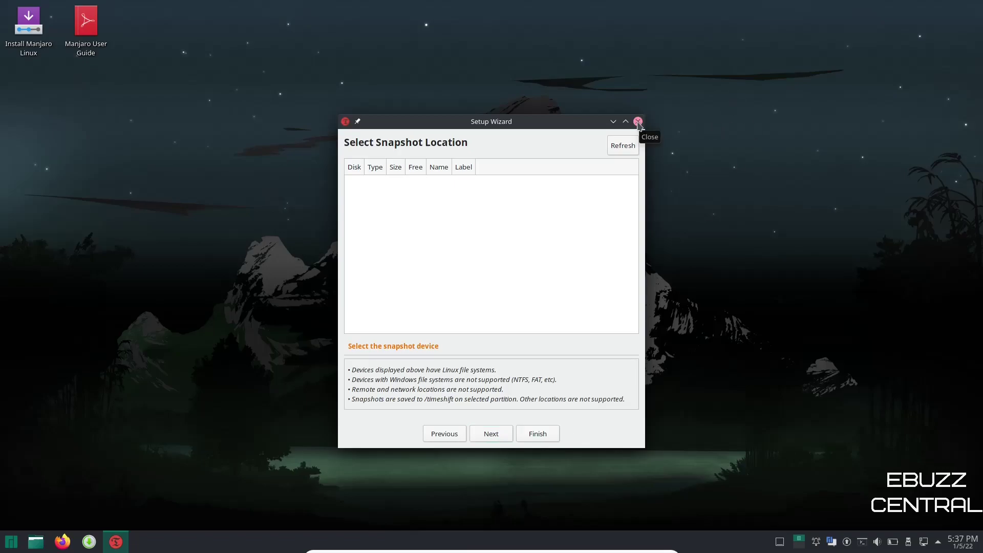
left_click(639, 122)
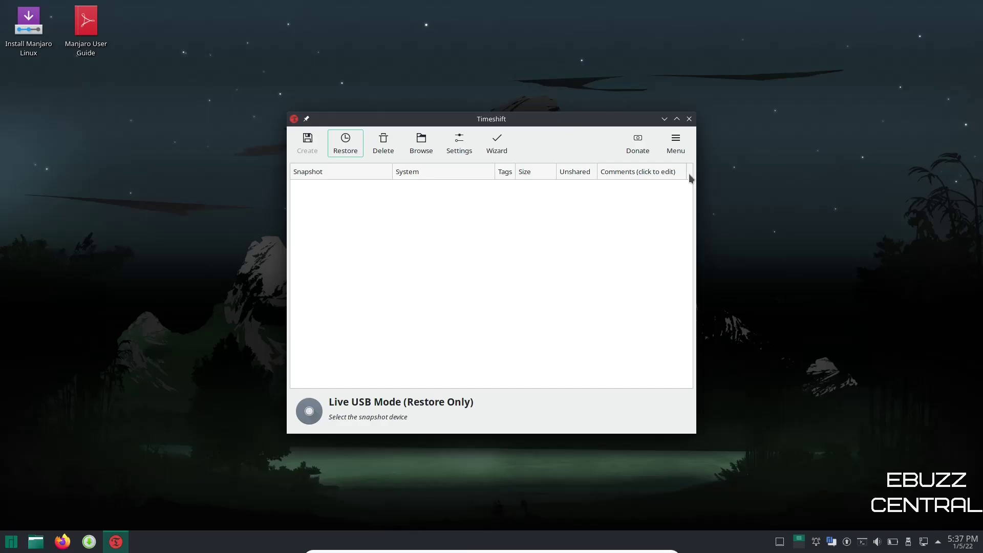
left_click(690, 119)
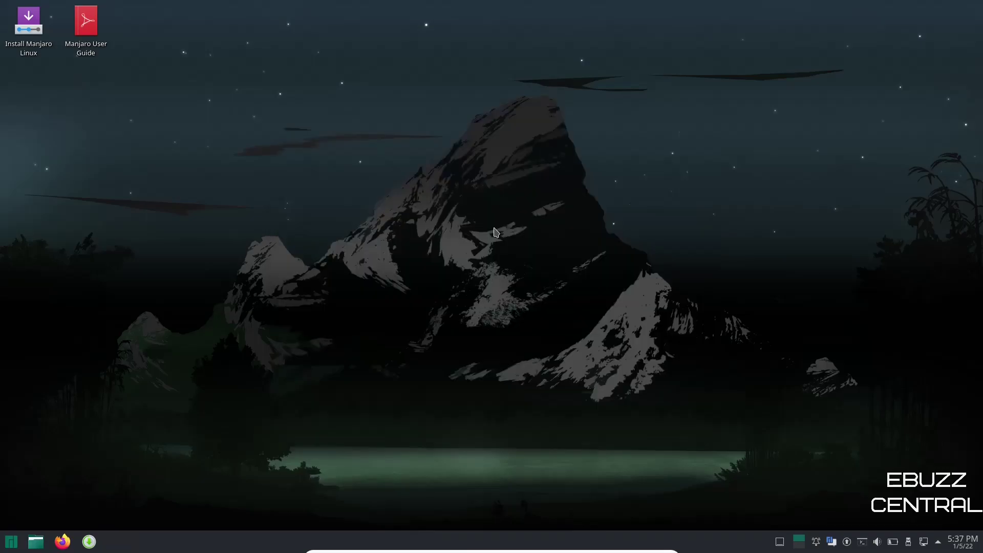
left_click(15, 540)
mouse_move(71, 497)
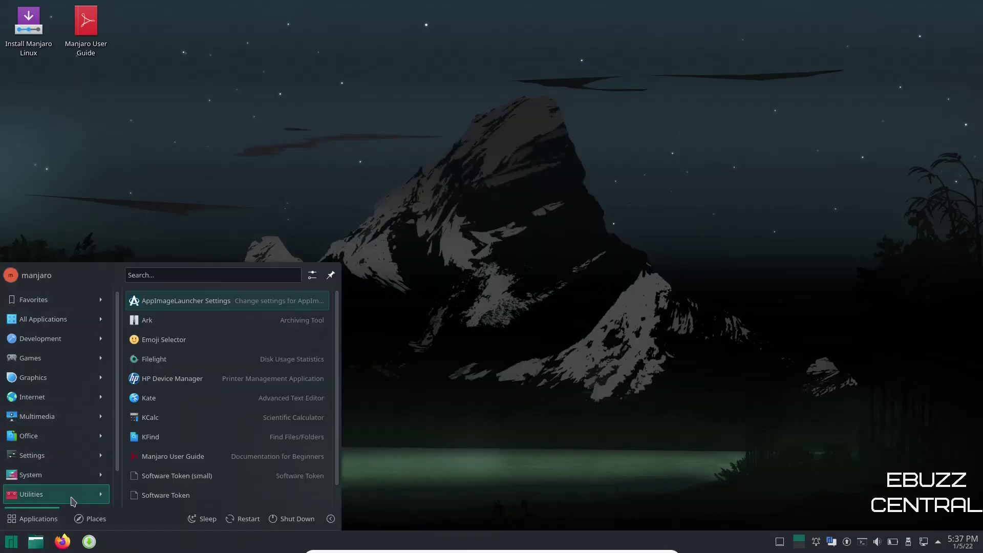
scroll(214, 424, "down", 1)
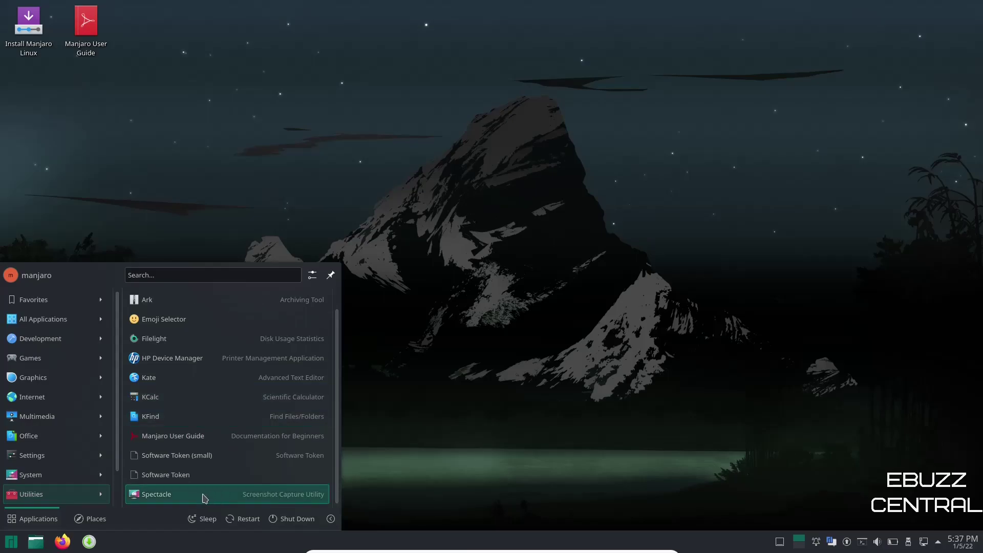
left_click(490, 395)
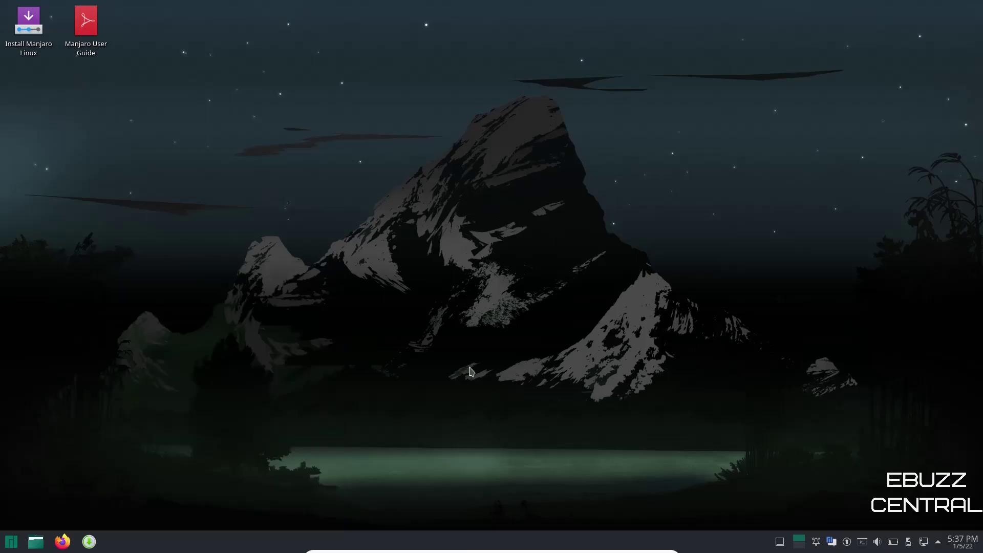